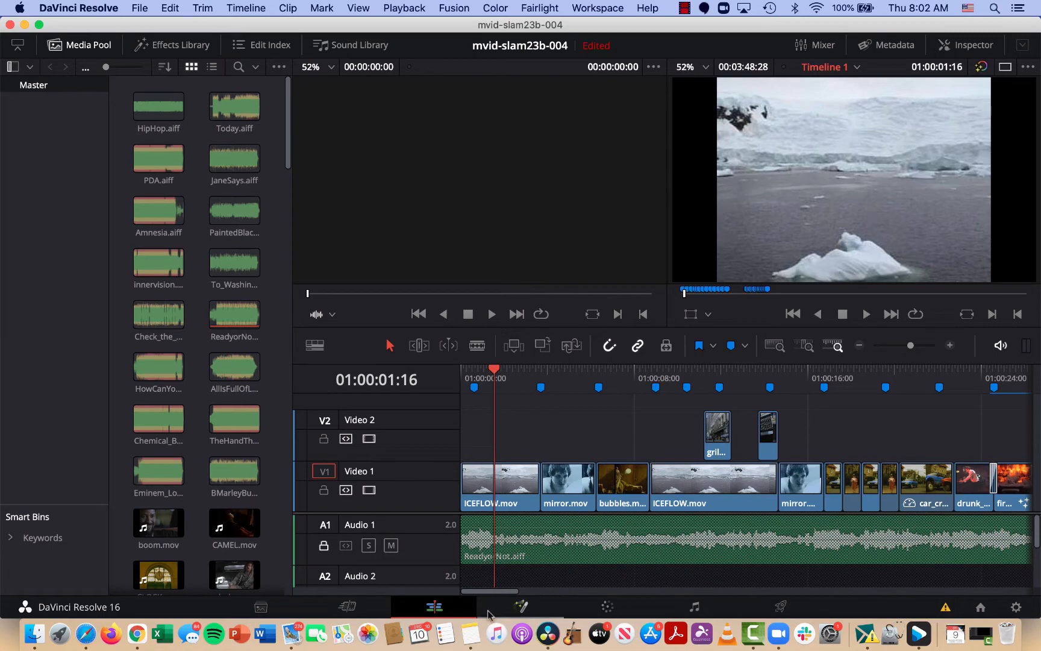
Move the playhead to the end of the last grill.mov clip at 01:00:45:19 and show the Effects Library
left_click_drag(490, 593, 580, 607)
left_click_drag(635, 371, 596, 378)
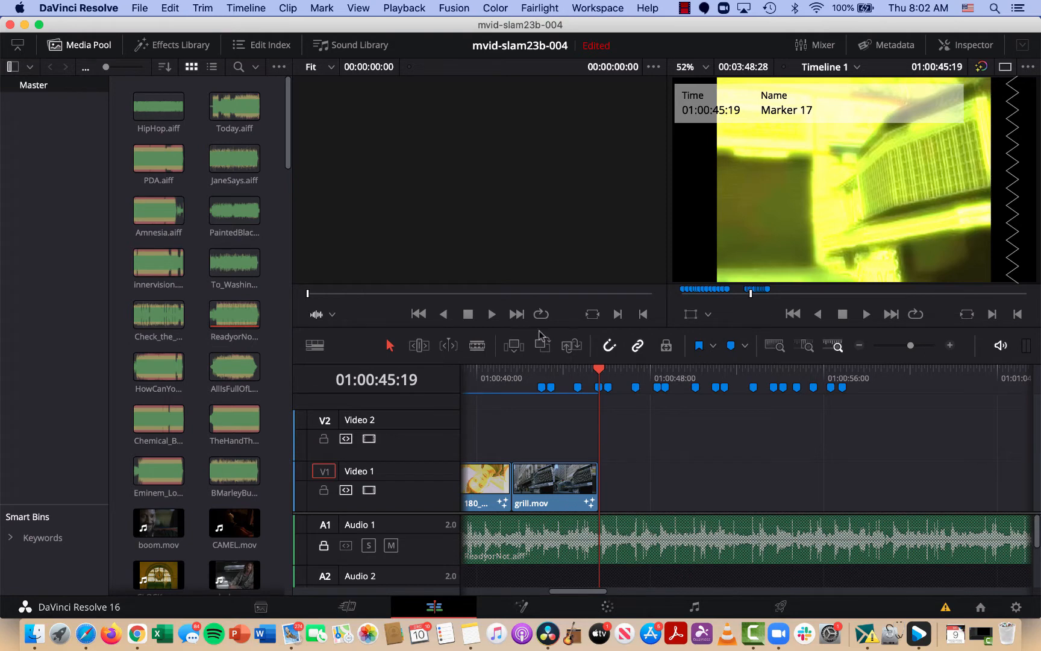
left_click(174, 45)
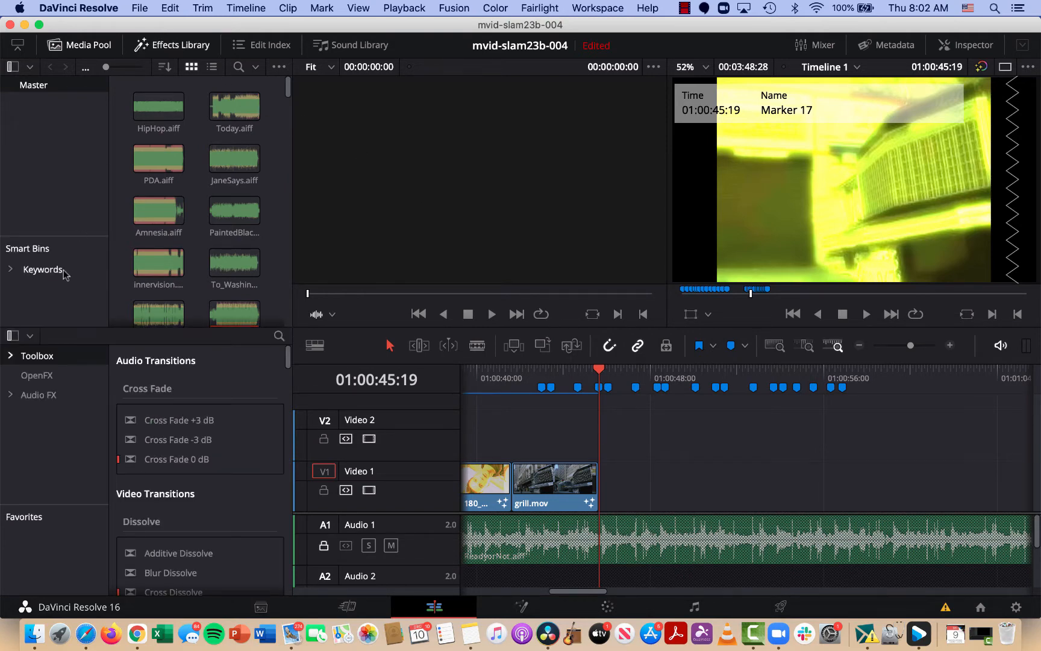
Try widening the Effects Library with its OpenFX filters displayed, and restore the default UI layout
left_click(11, 357)
left_click(11, 357)
left_click_drag(291, 396, 452, 407)
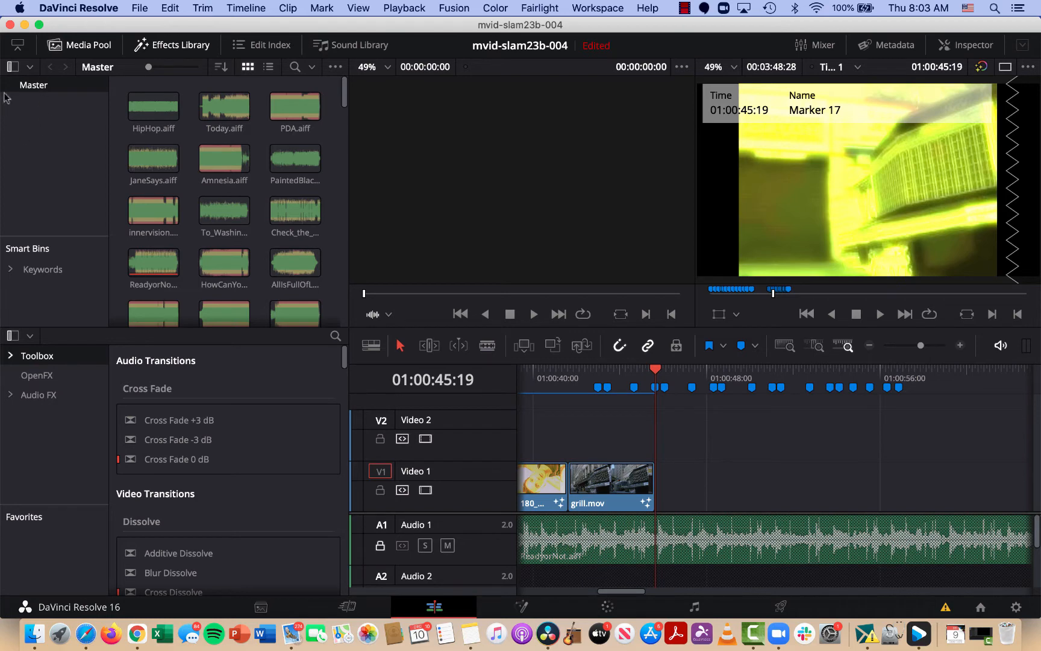
left_click(26, 65)
left_click(12, 115)
left_click(36, 375)
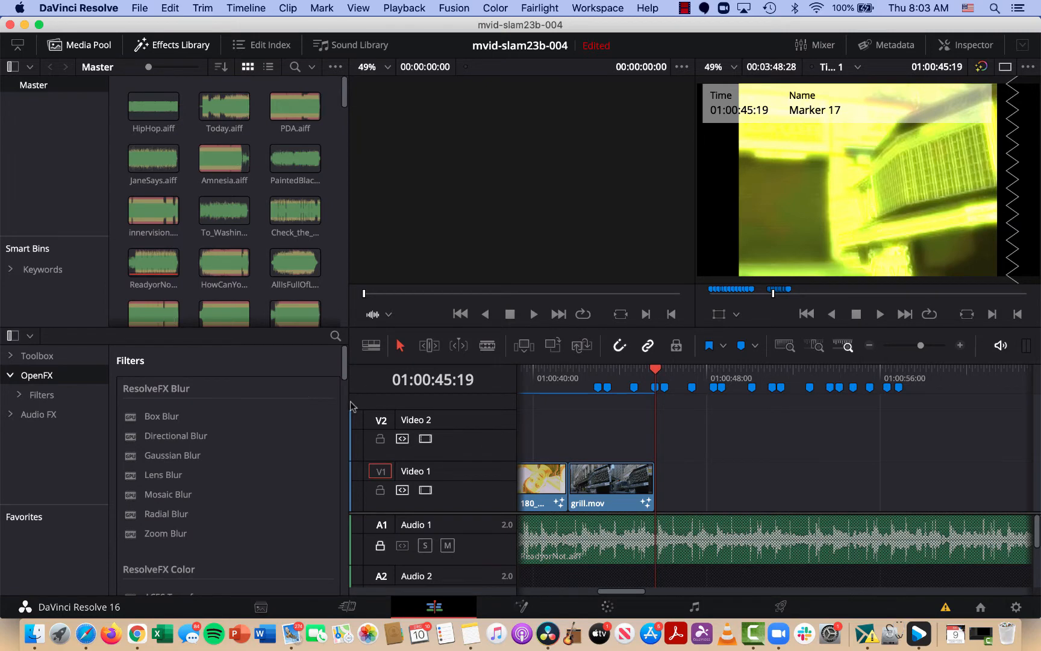
left_click_drag(350, 398, 323, 395)
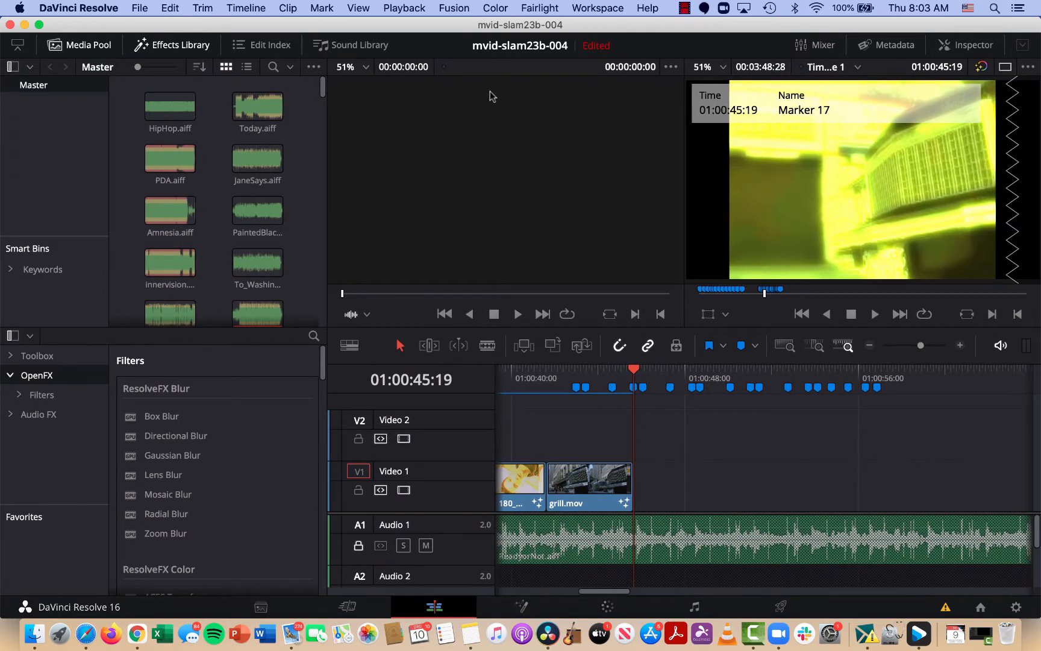
left_click(592, 8)
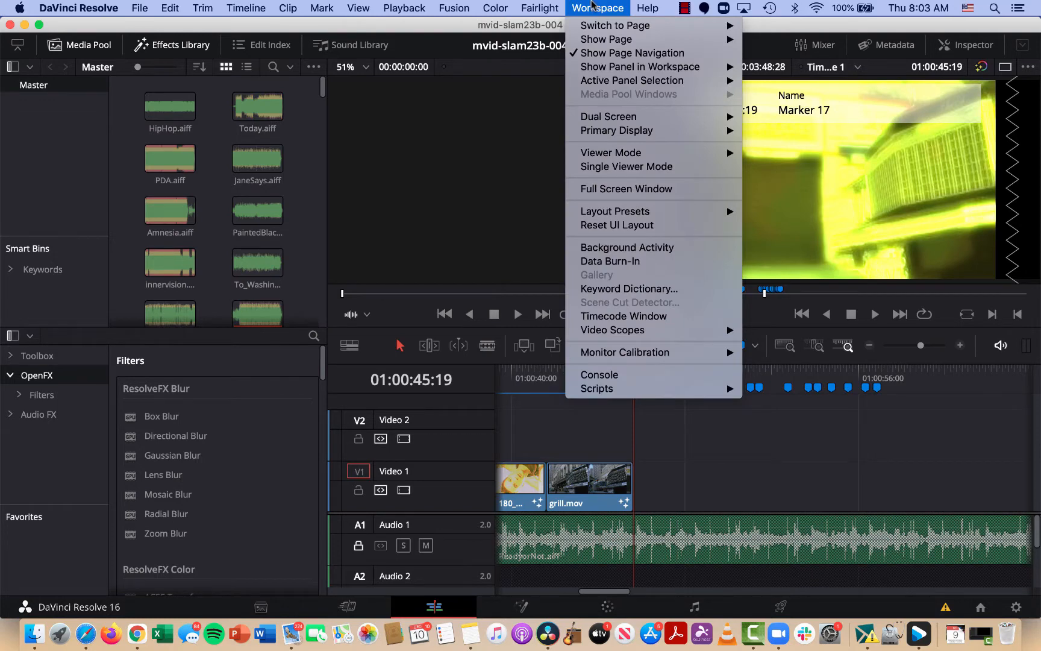
left_click(609, 226)
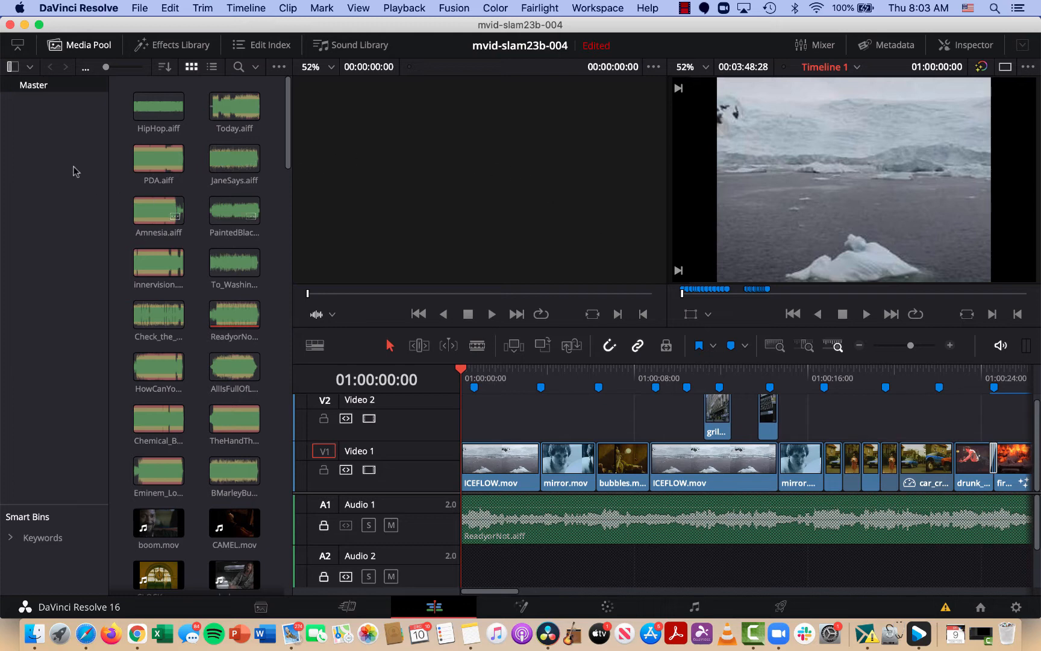
Hide the Media Pool's bin list and display the Titles category of the Toolbox in the Effects Library
left_click(12, 66)
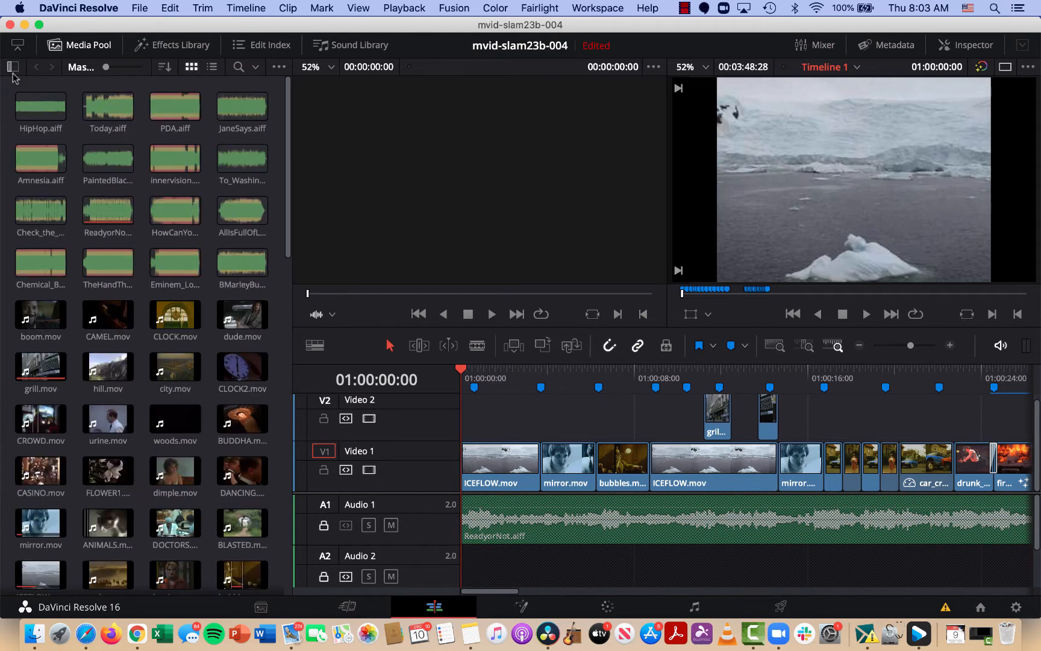
left_click(27, 110)
left_click(171, 46)
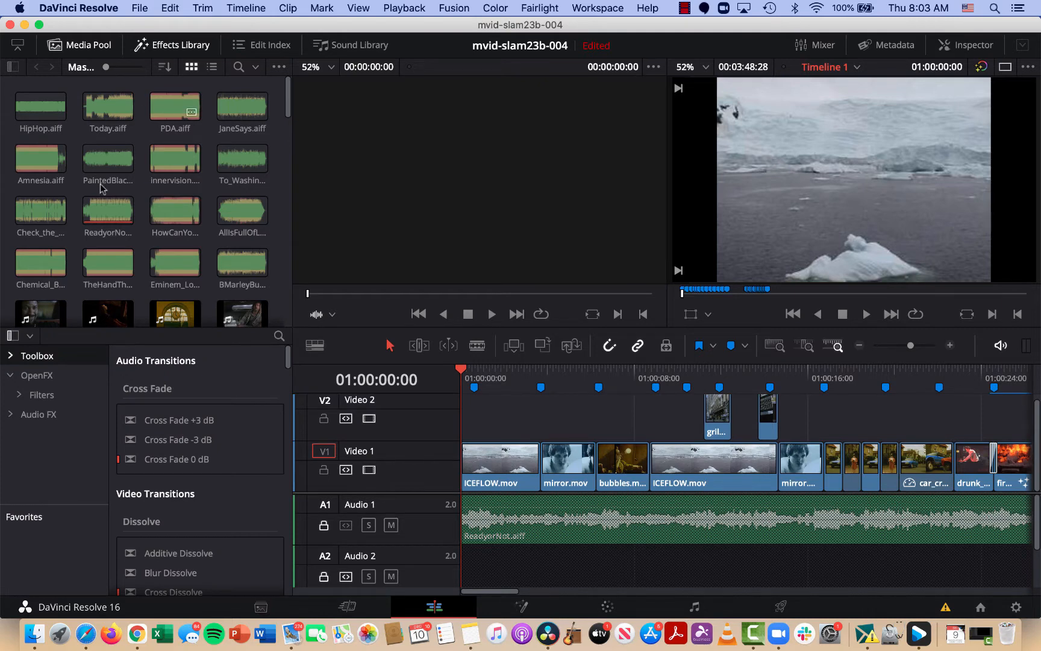
left_click(11, 356)
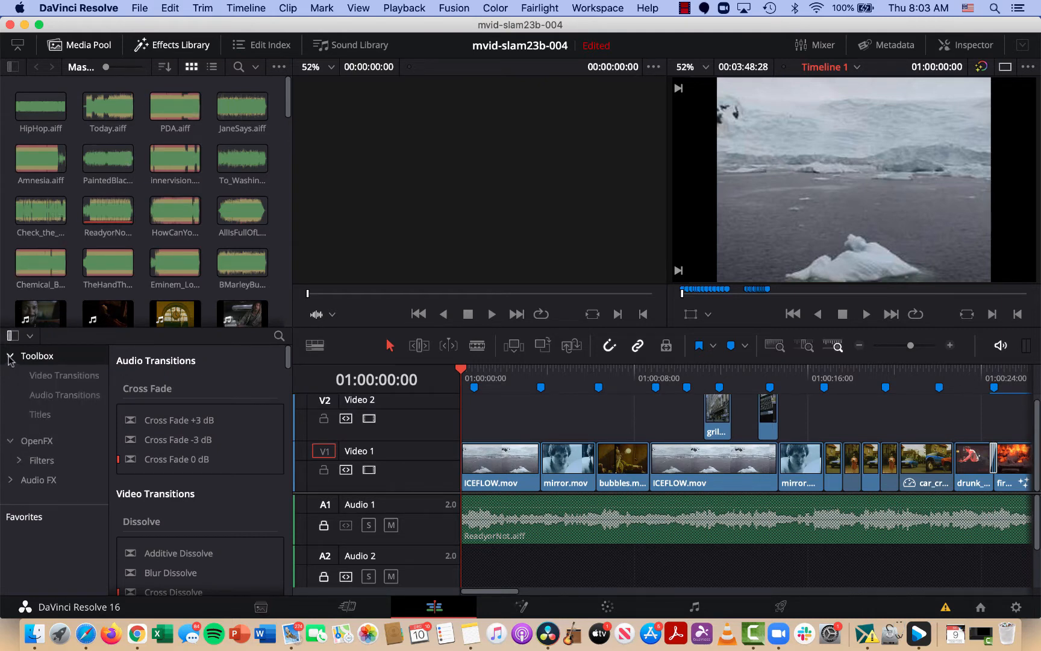
left_click(40, 415)
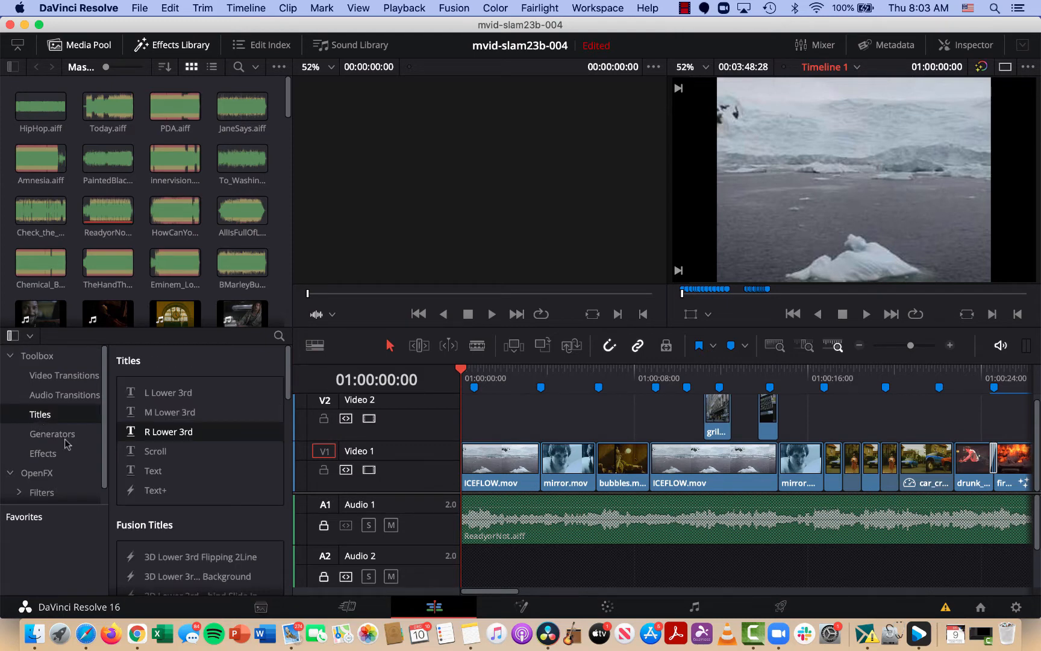
Add a Scroll title to Video 1 directly after the last grill.mov clip and place the playhead over it at 01:00:47:10
left_click(158, 473)
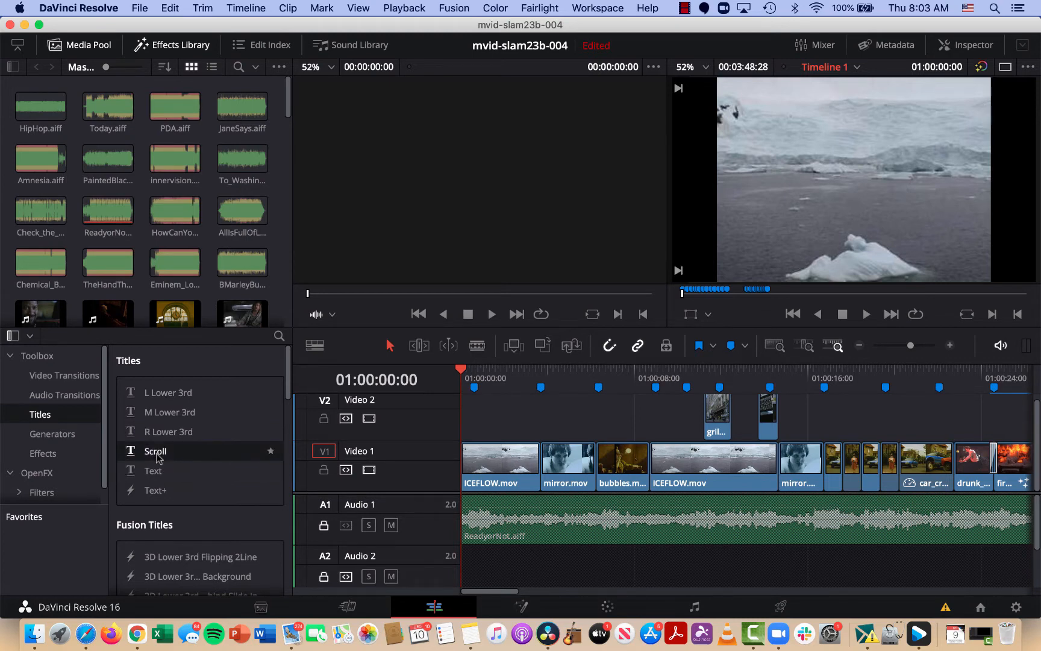
left_click_drag(481, 591, 578, 594)
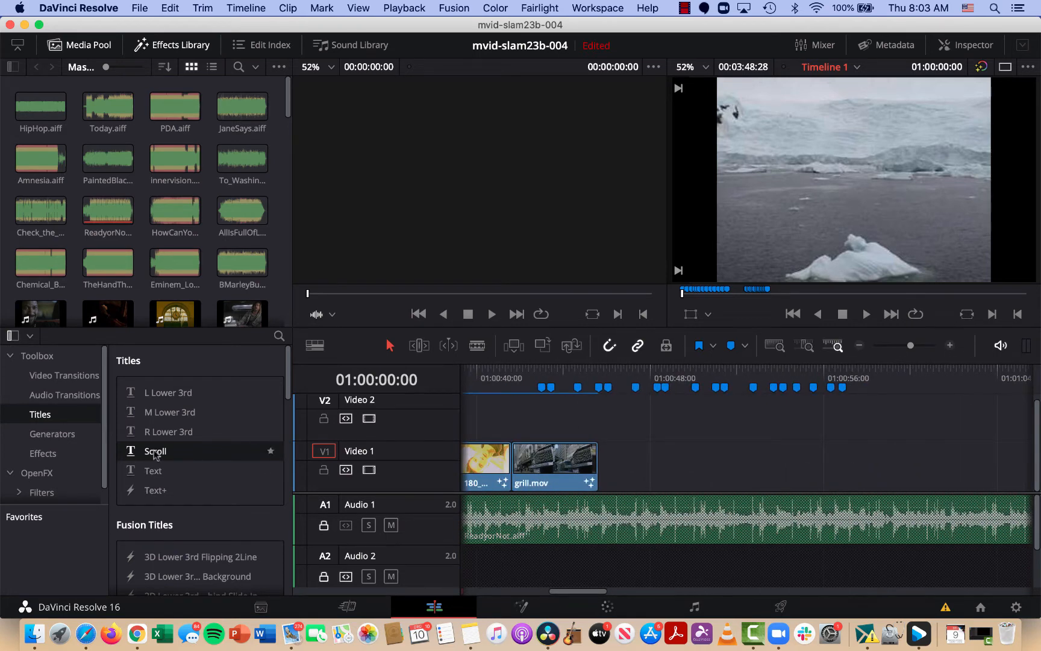
mouse_move(155, 455)
left_mouse_down()
mouse_move(657, 458)
mouse_move(600, 459)
left_mouse_up()
left_click(635, 387)
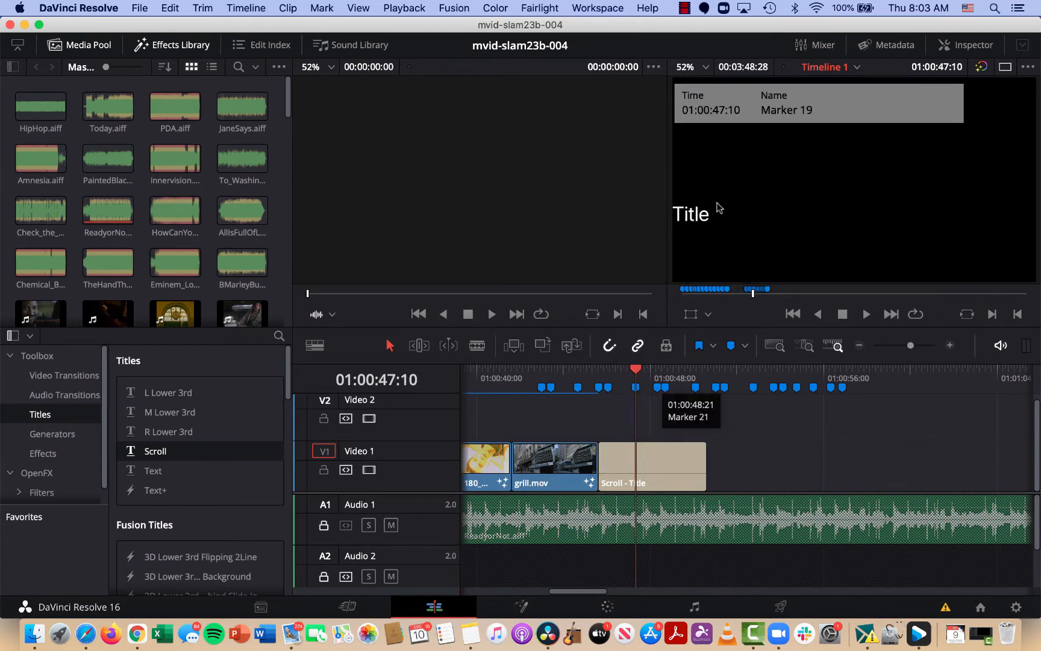
Replace the Scroll title's placeholder text with "by" followed by the author's full name
double_click(632, 464)
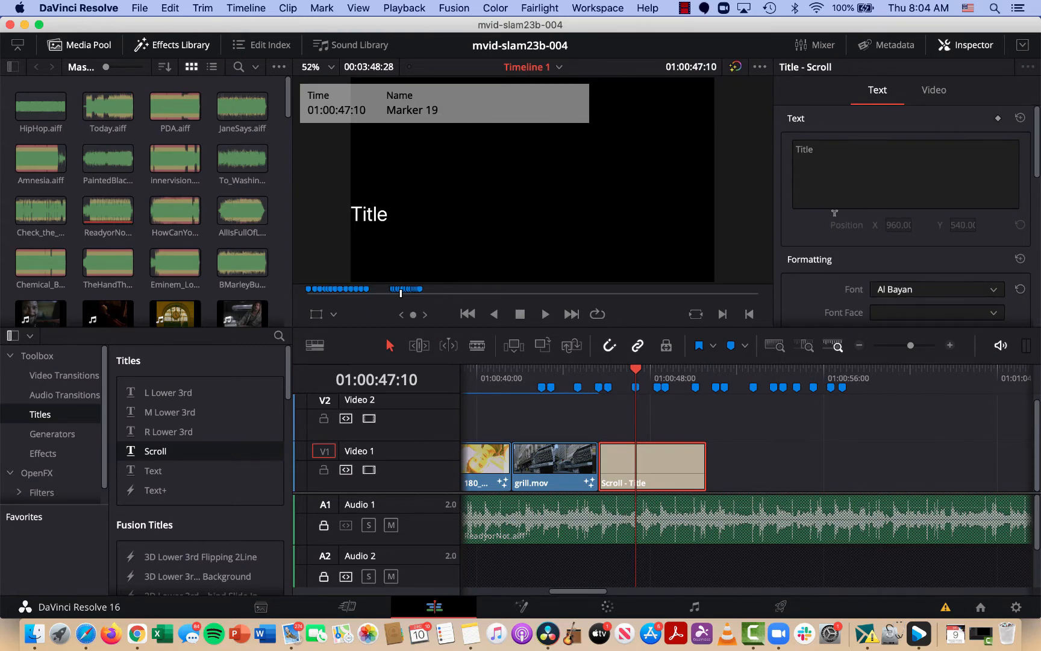
double_click(821, 146)
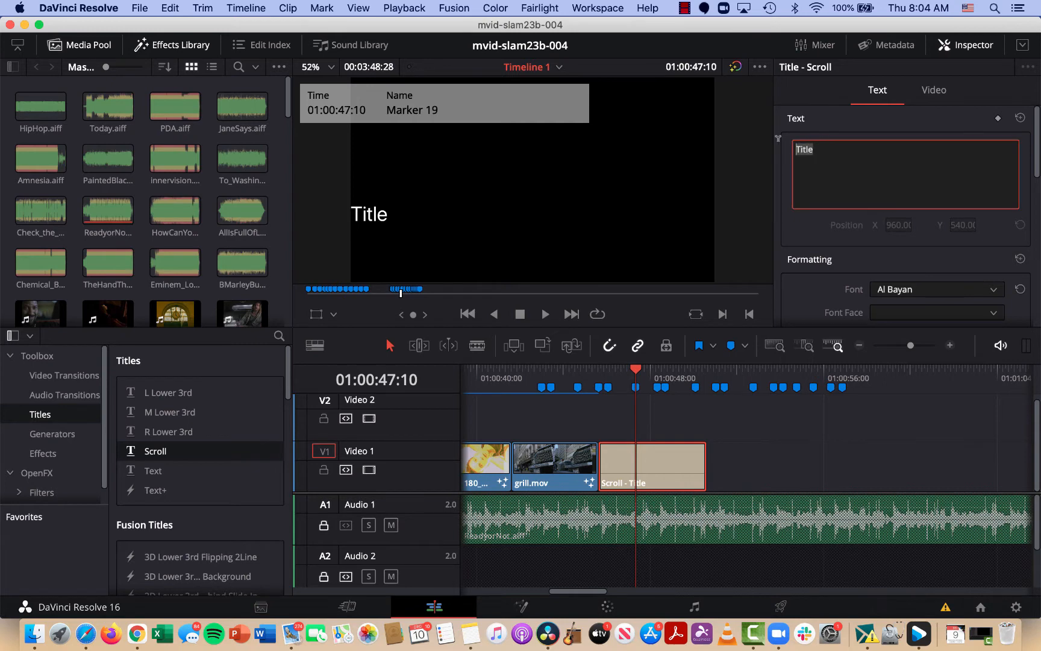
type("by ")
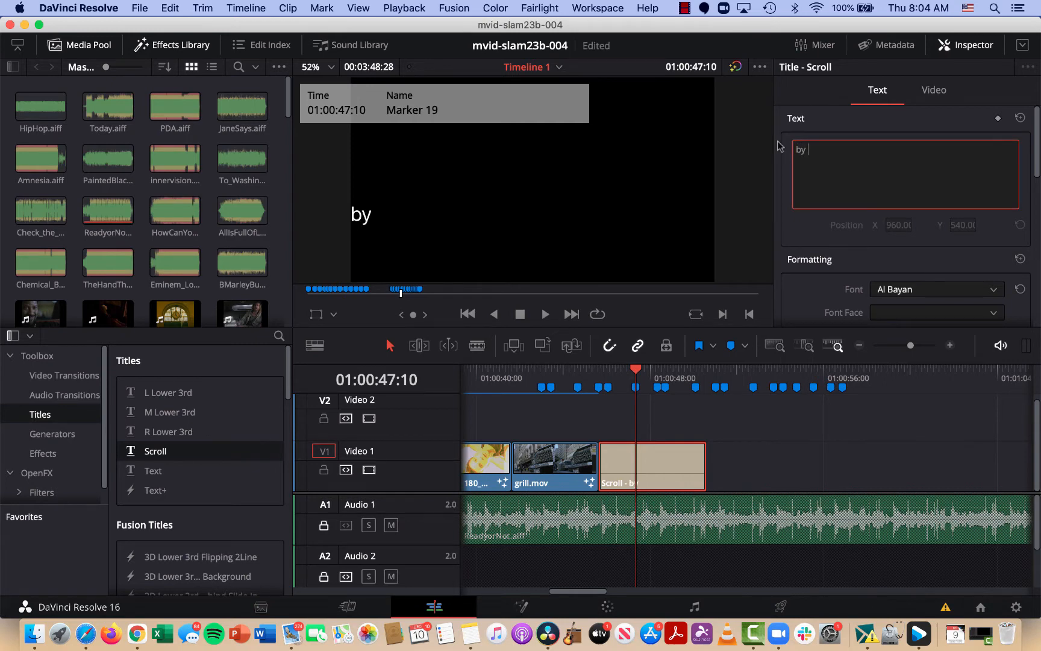
type("Tony Farley")
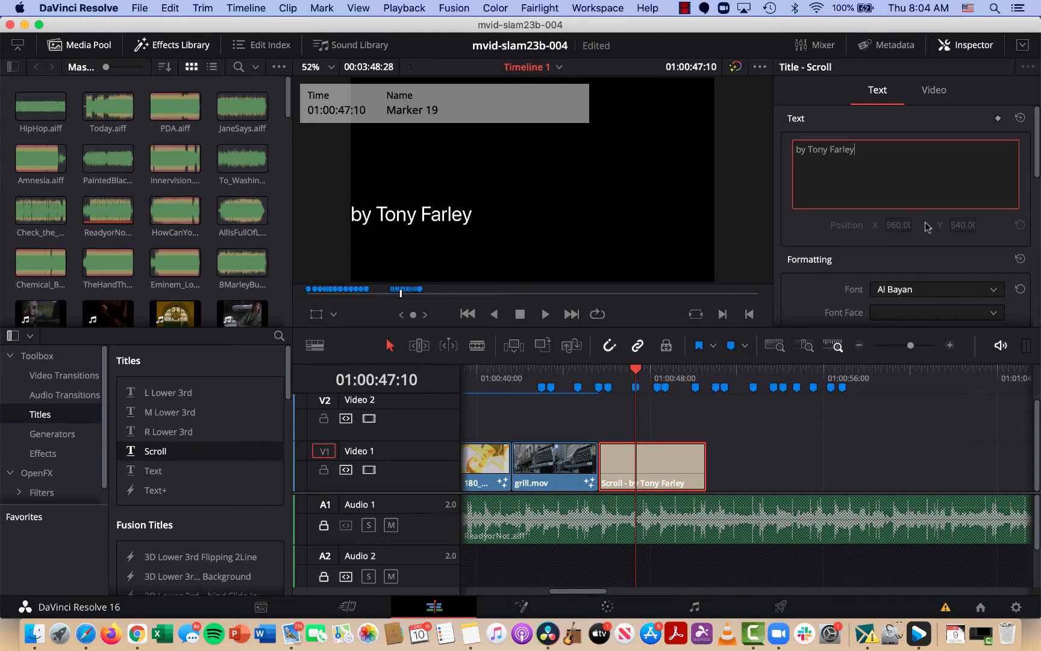
key("super+s")
key("Return")
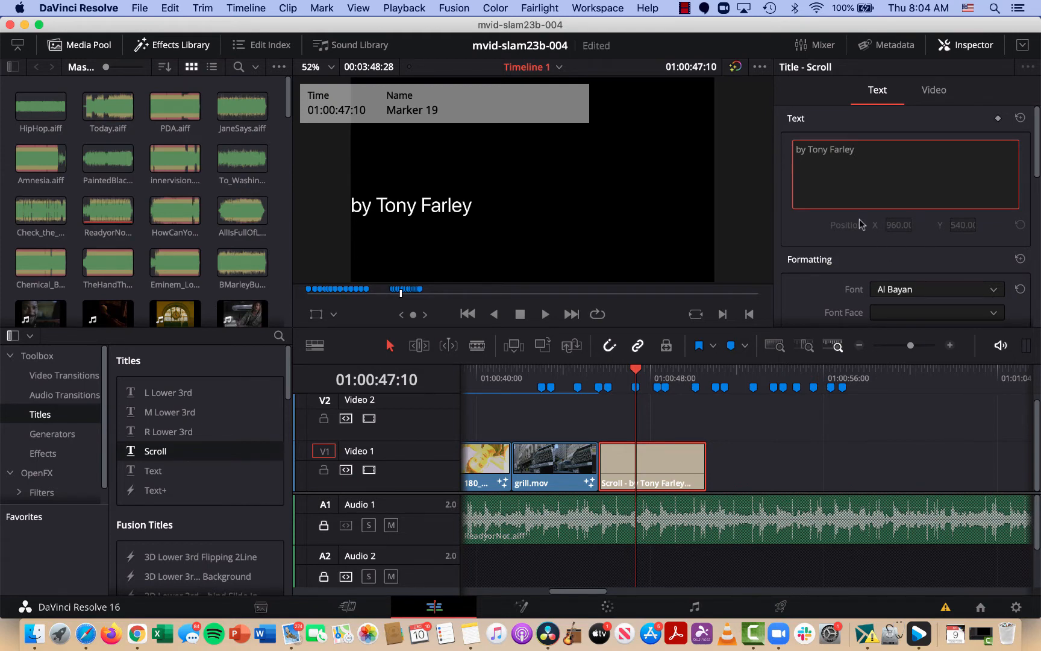
Add the lines "Music by" and "The Fugees" after a blank line in the Scroll title, and save the project
key("Return")
type("M")
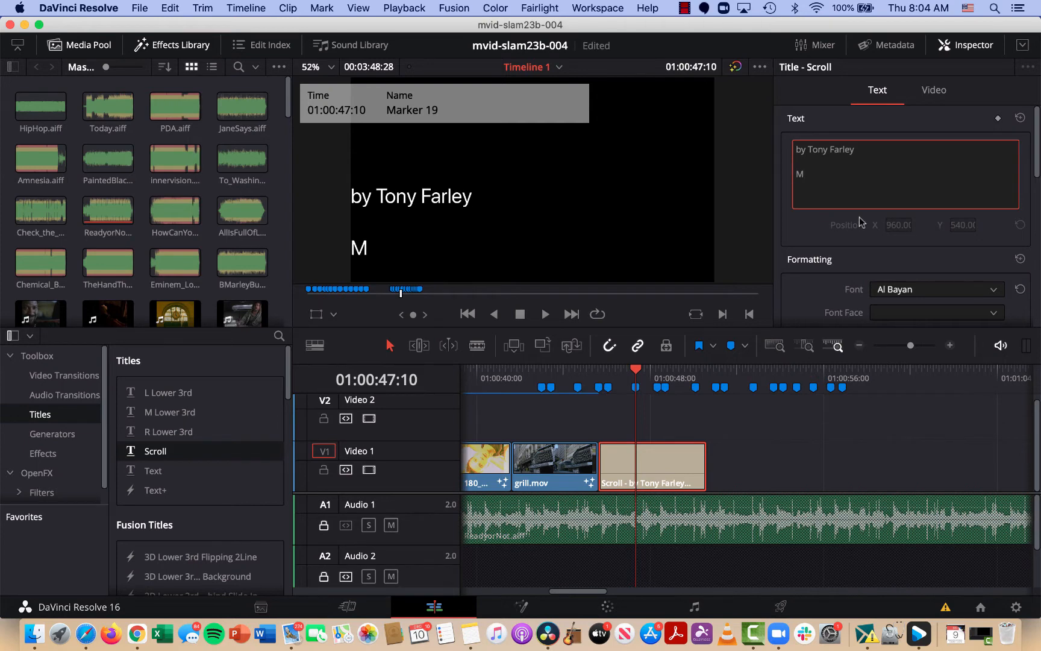
type("usic b")
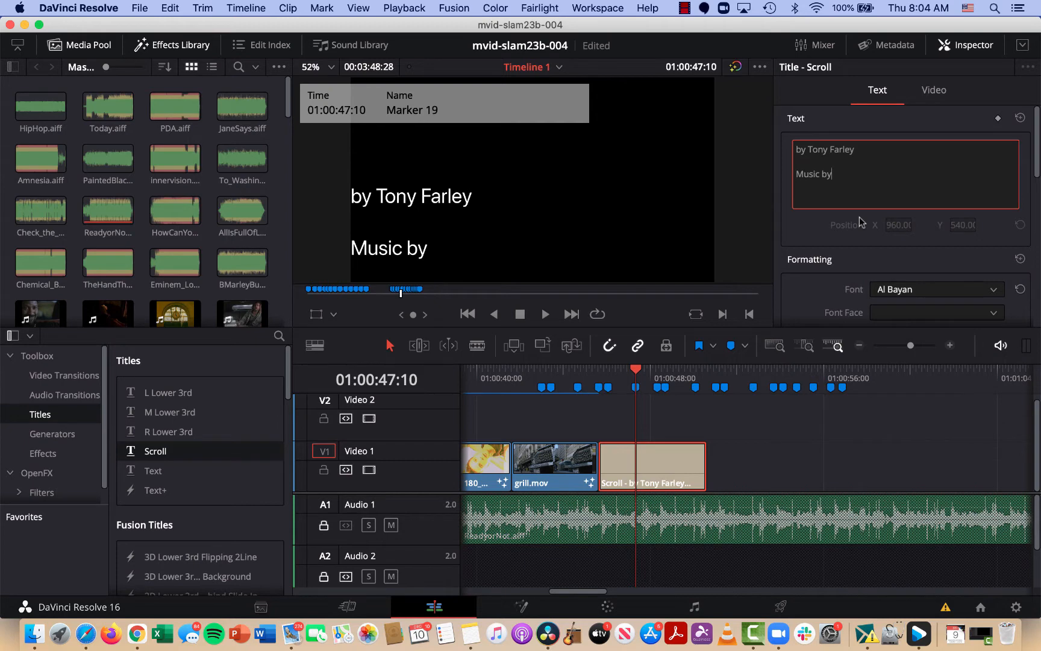
type("y")
key("Return")
type("The F")
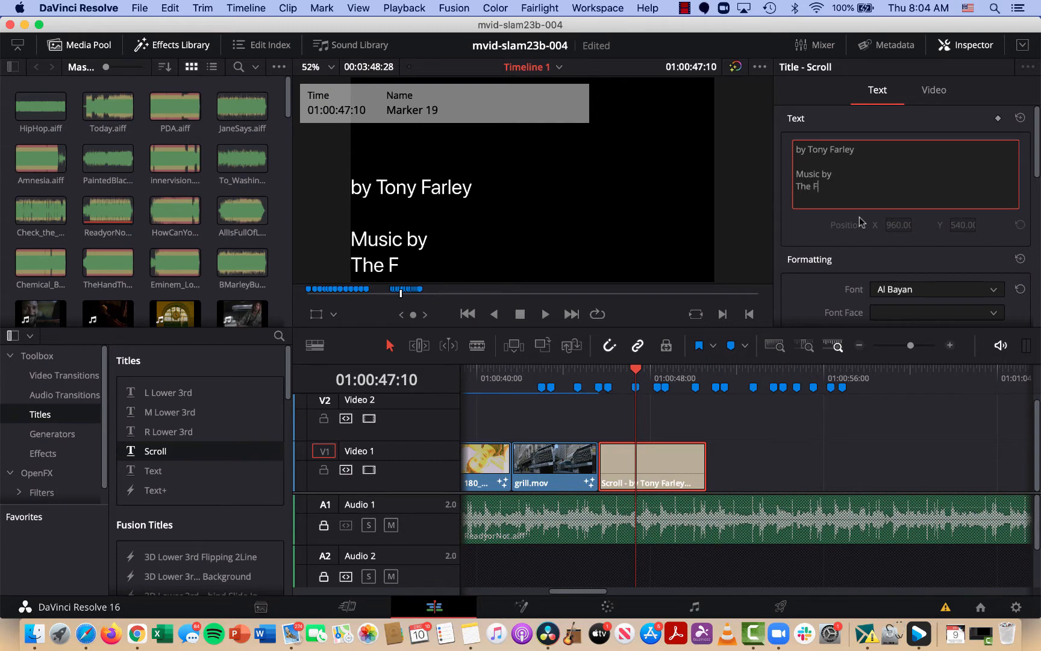
type("ugees")
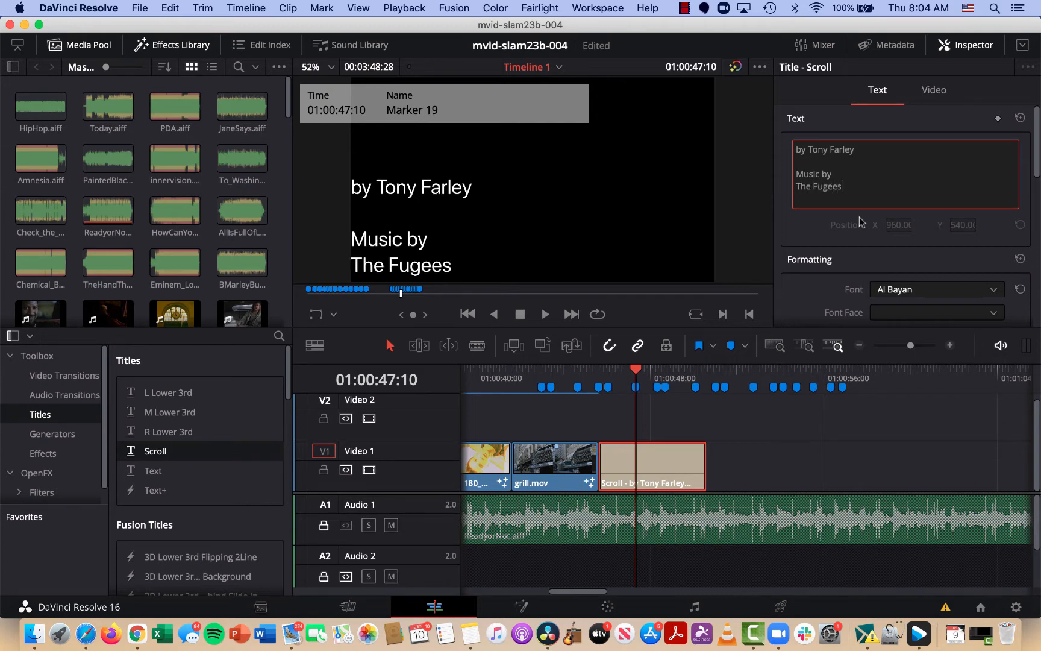
key("Return")
key("Return")
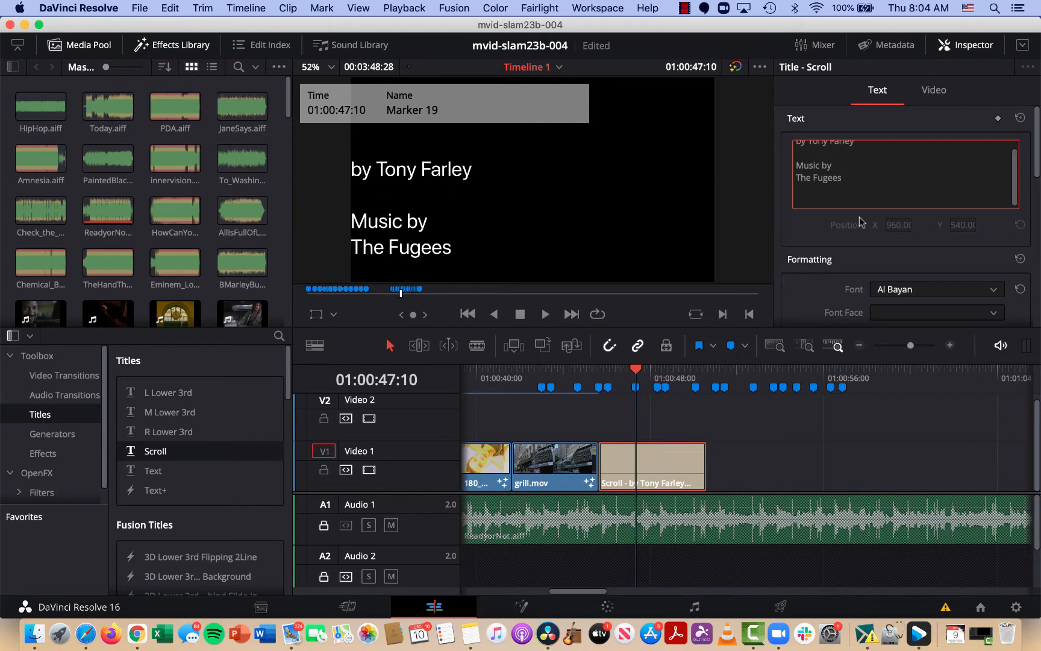
key("super+s")
Center-align the Scroll title's text and play the timeline from before the title to preview the scroll
scroll(829, 276, "down", 3)
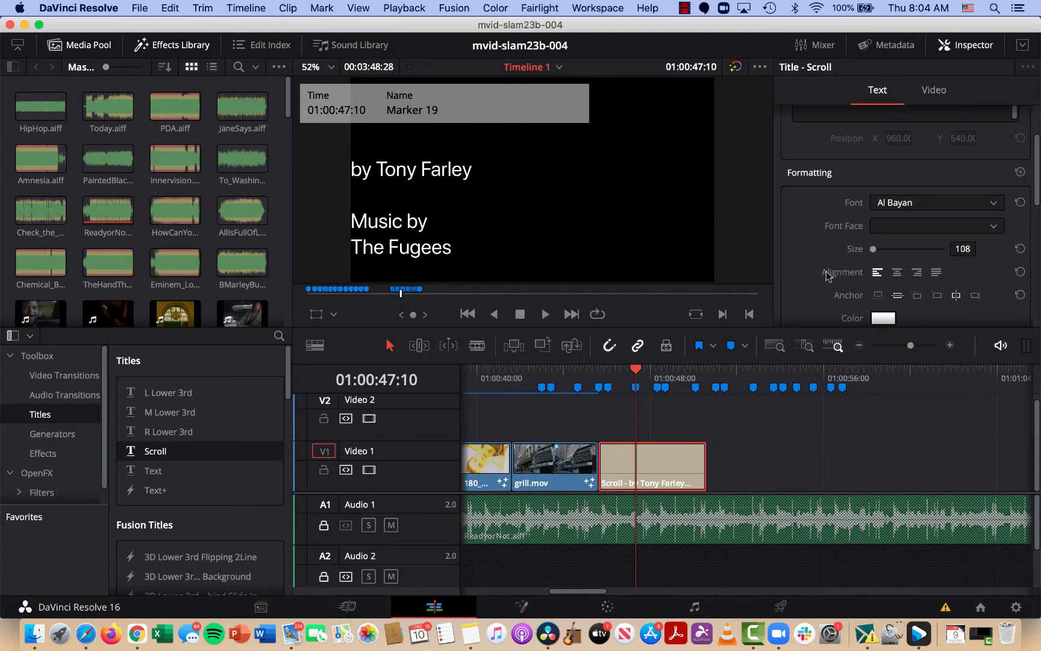
left_click(897, 273)
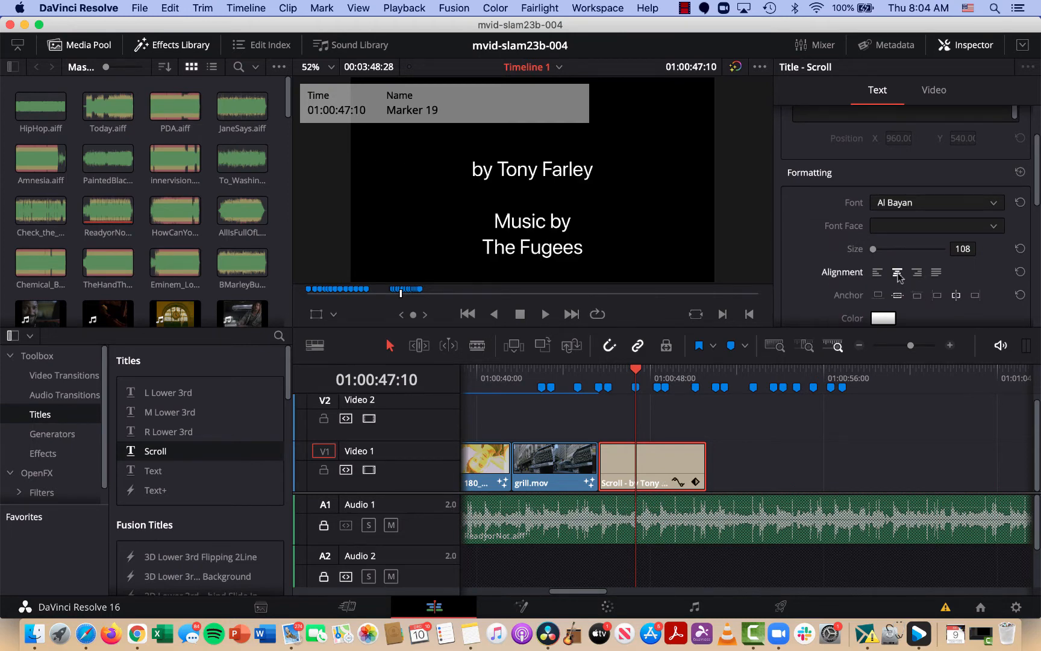
left_click(591, 369)
key("space")
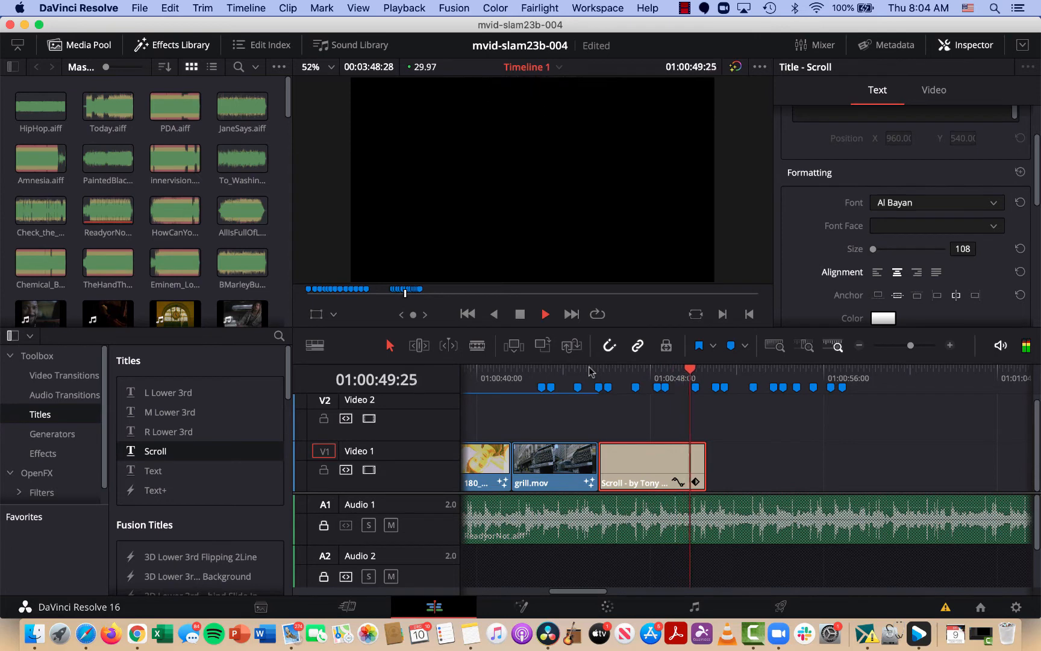
key("space")
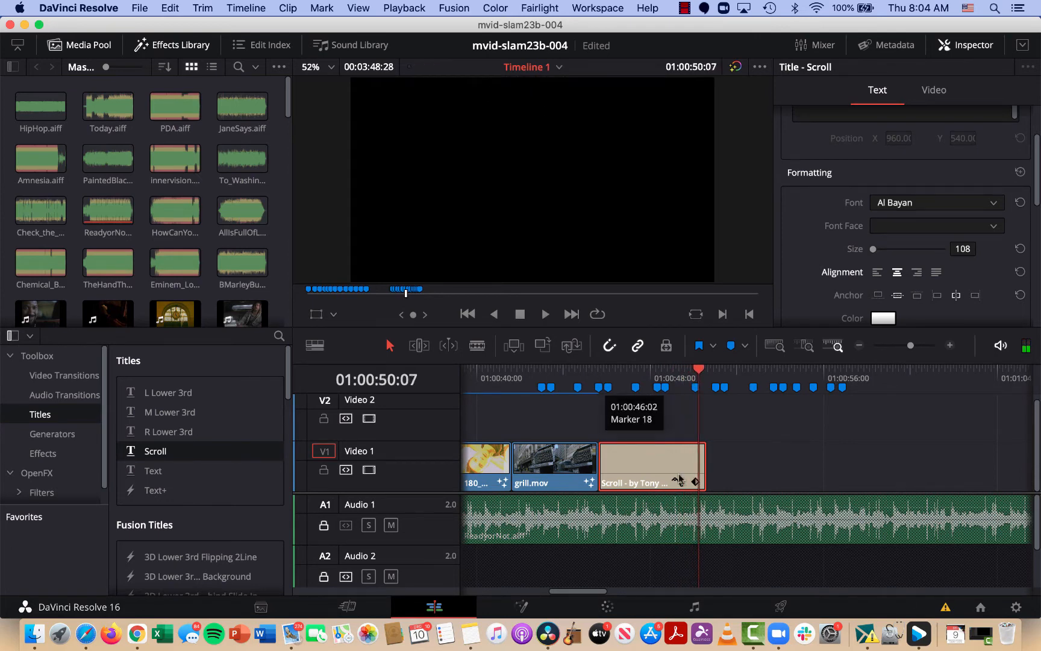
Move the playhead to the end of the Scroll title at 01:00:50:19 and try to split the locked ReadyorNot.aiff audio there
mouse_move(695, 369)
left_mouse_down()
mouse_move(624, 372)
mouse_move(754, 379)
mouse_move(602, 383)
mouse_move(715, 386)
mouse_move(707, 386)
left_mouse_up()
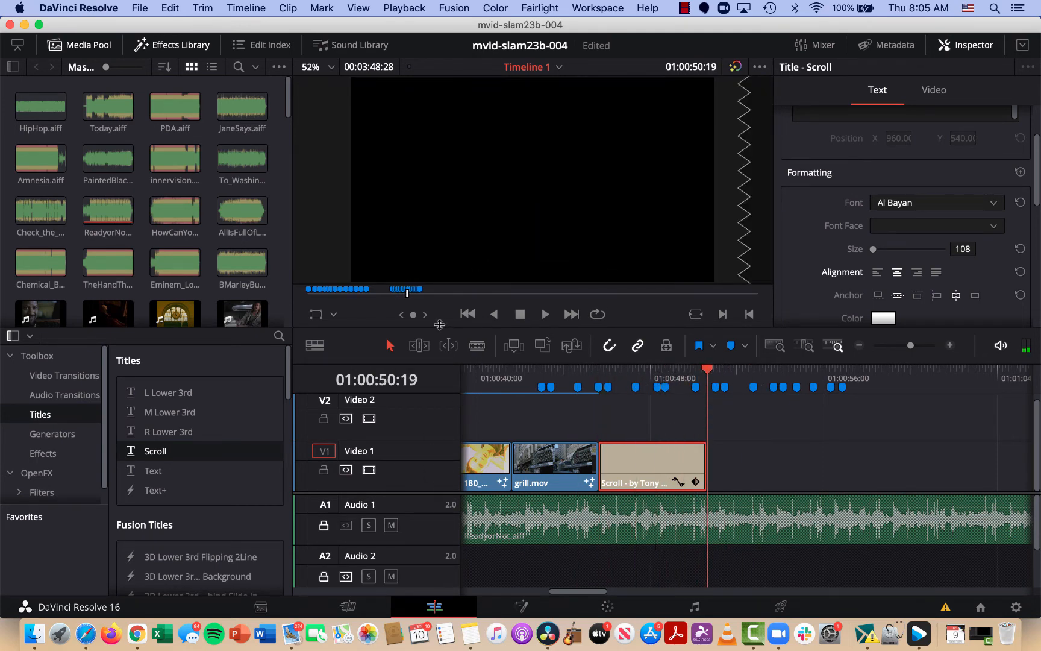
left_click(478, 346)
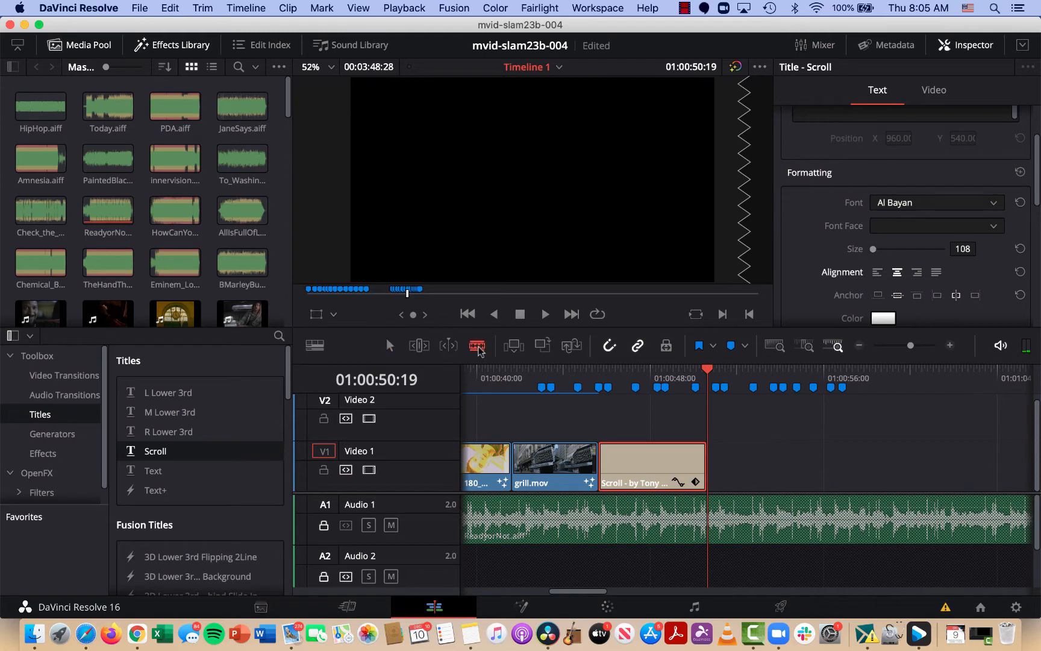
left_click(715, 518)
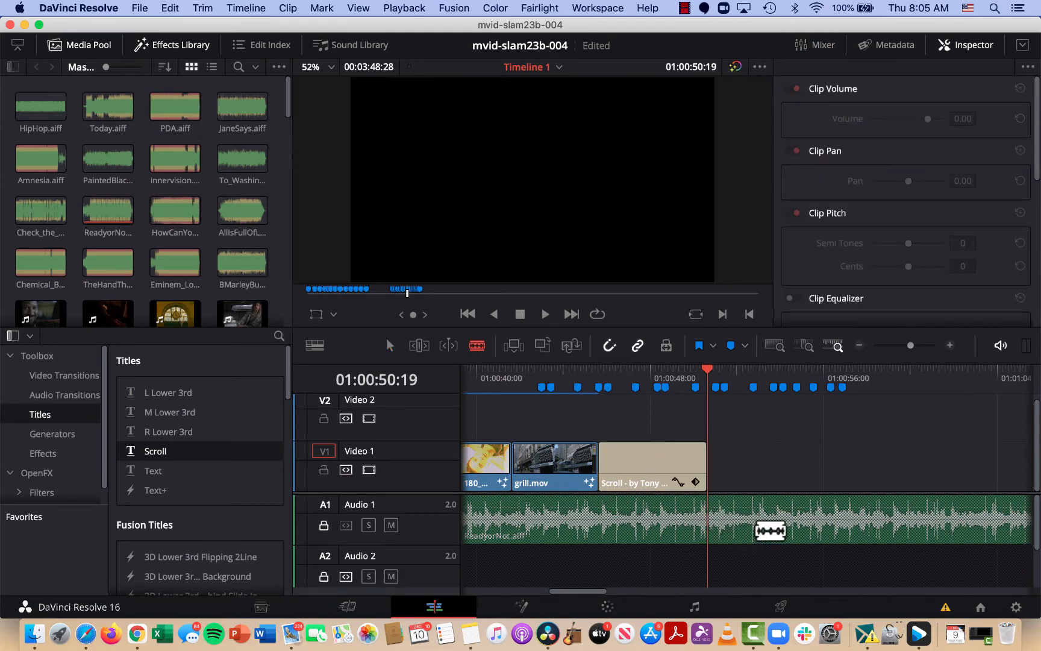
key("a")
left_click(787, 509)
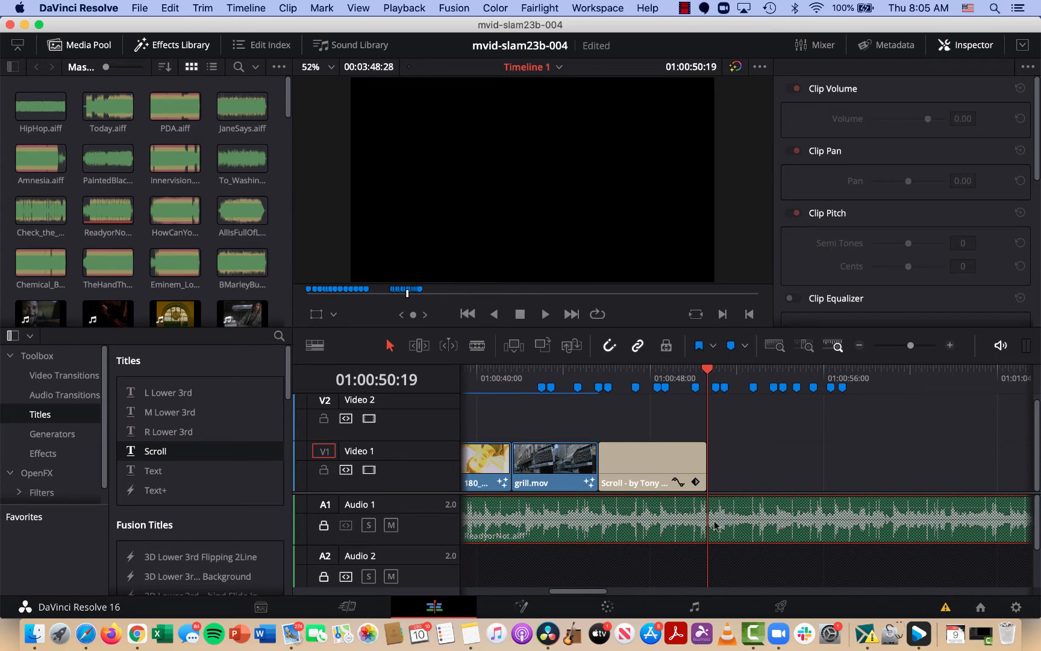
Unlock the Audio 1 track and split ReadyorNot.aiff with the blade at the end of the Scroll title, 01:00:50:19
left_click(323, 527)
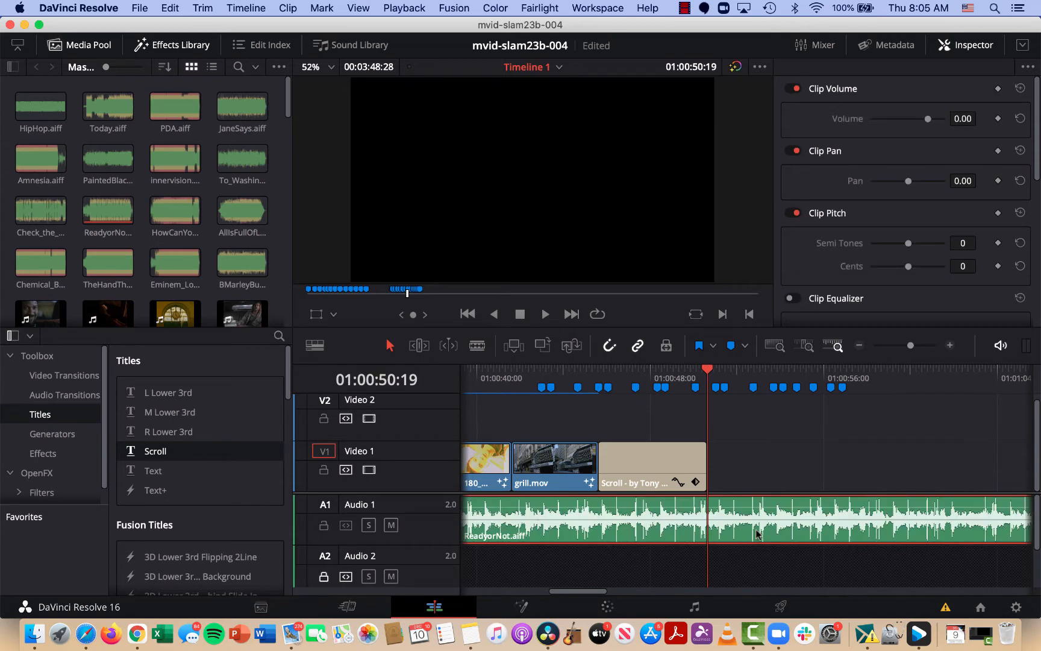
key("b")
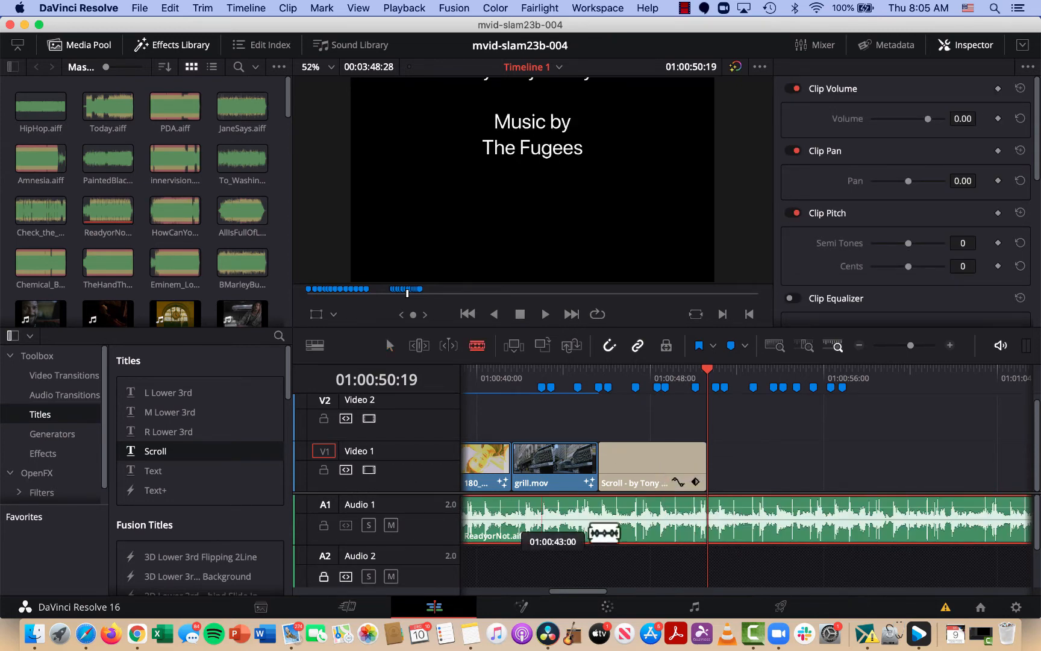
left_click(723, 513)
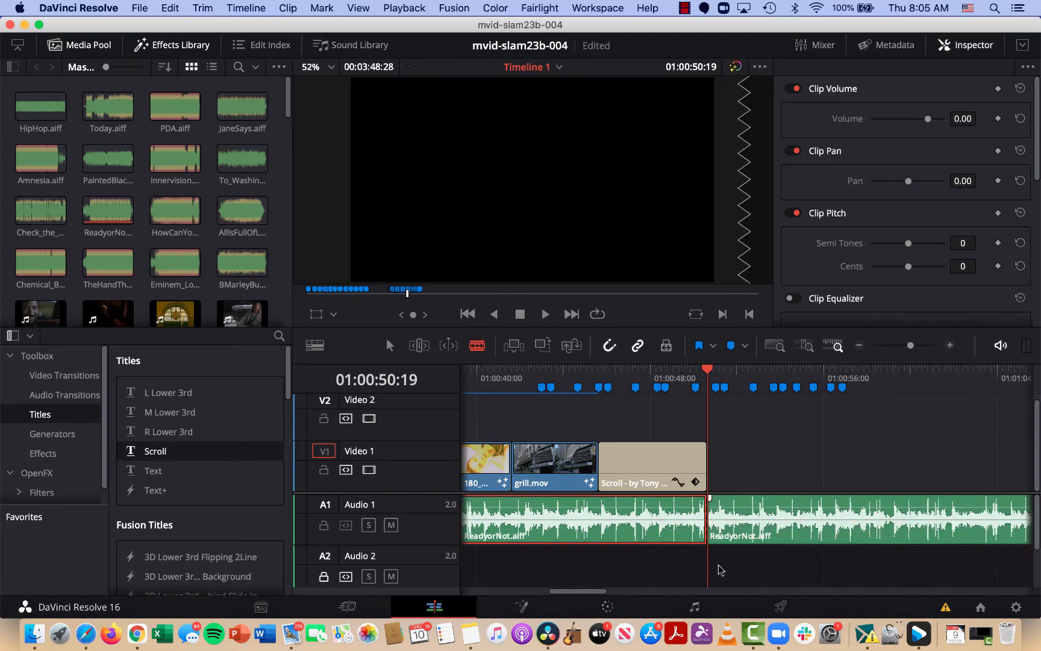
Delete the ReadyorNot.aiff segment that follows the end of the Scroll title at 01:00:50:19
key("a")
left_click(763, 501)
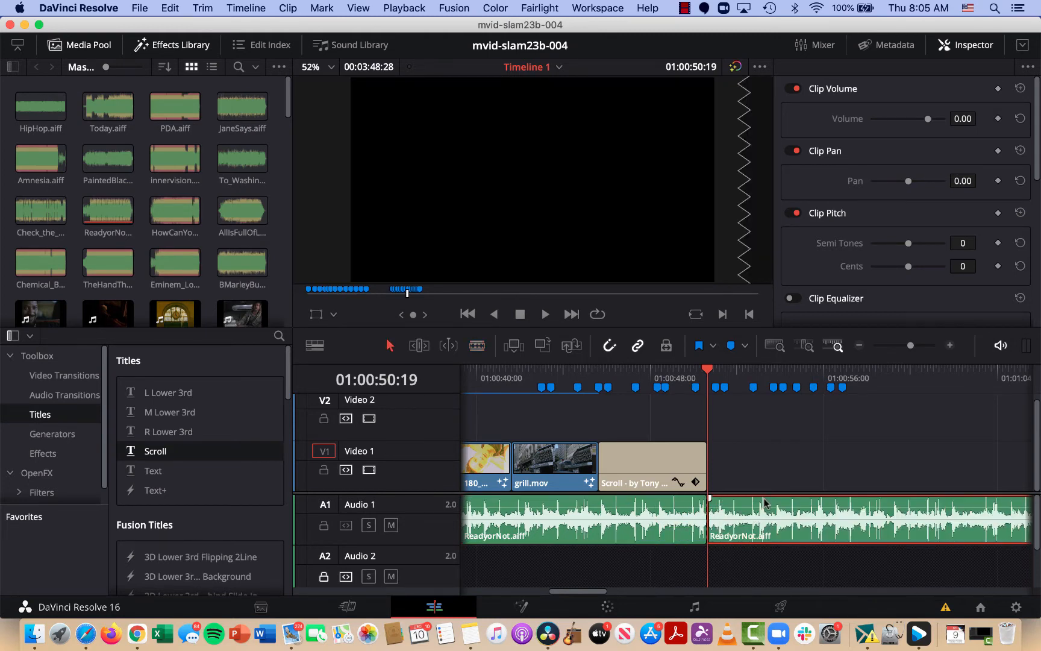
key("Delete")
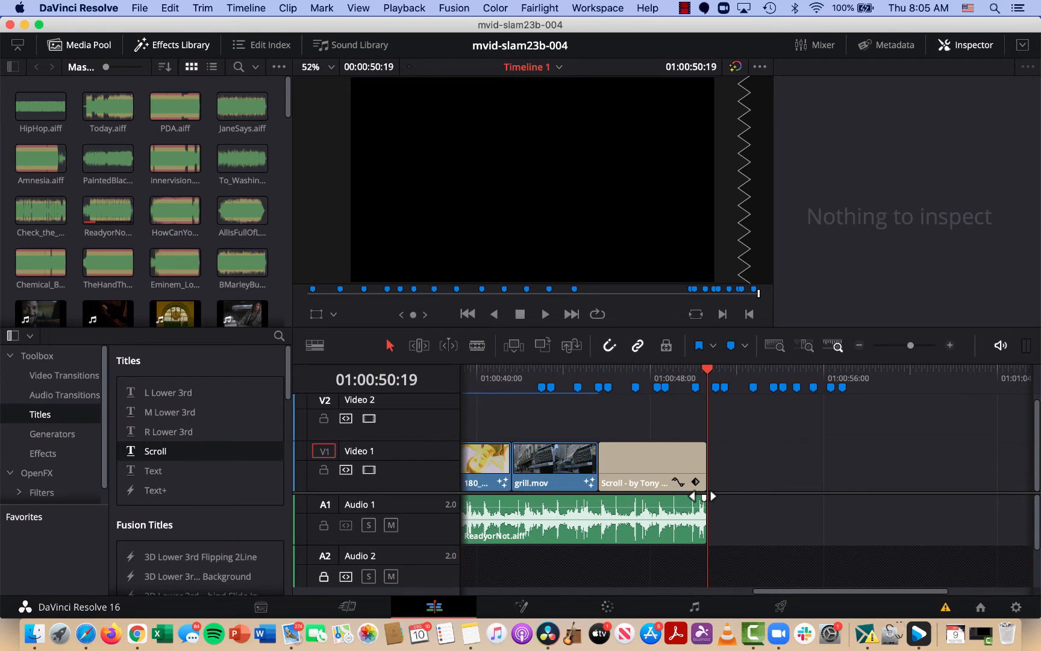
Fade out the remaining ReadyorNot.aiff audio over the length of the Scroll title and play the ending to check it
left_click_drag(704, 496, 685, 497)
left_click_drag(638, 498, 597, 495)
left_click(588, 375)
key("space")
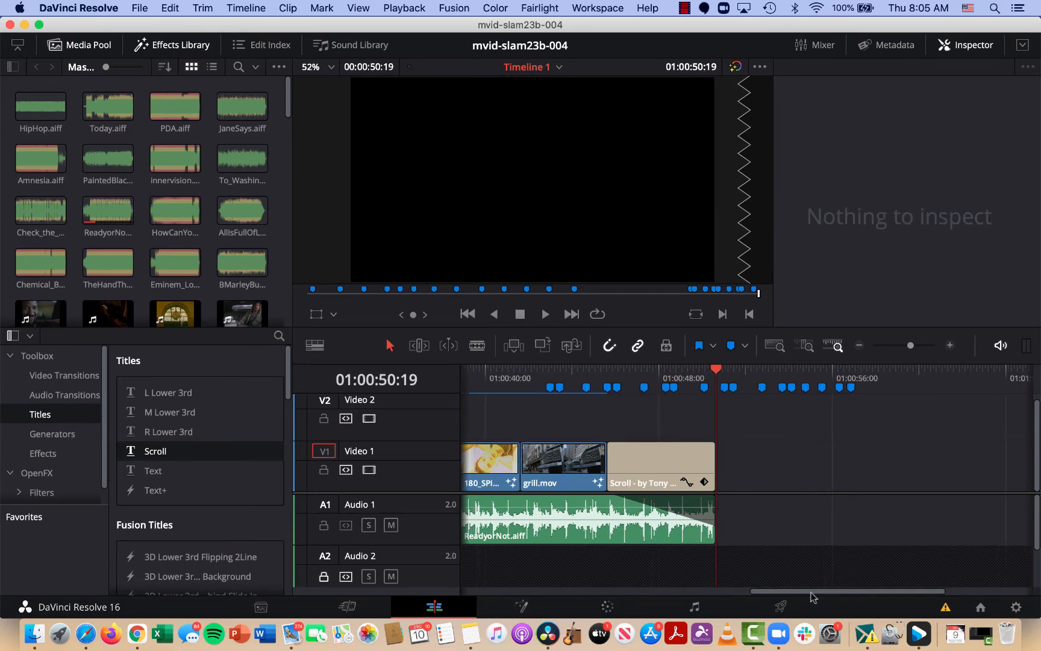
Add an R Lower 3rd title on Video 2 at the very start of the timeline, 01:00:00:00
left_click_drag(807, 593, 694, 594)
key("Home")
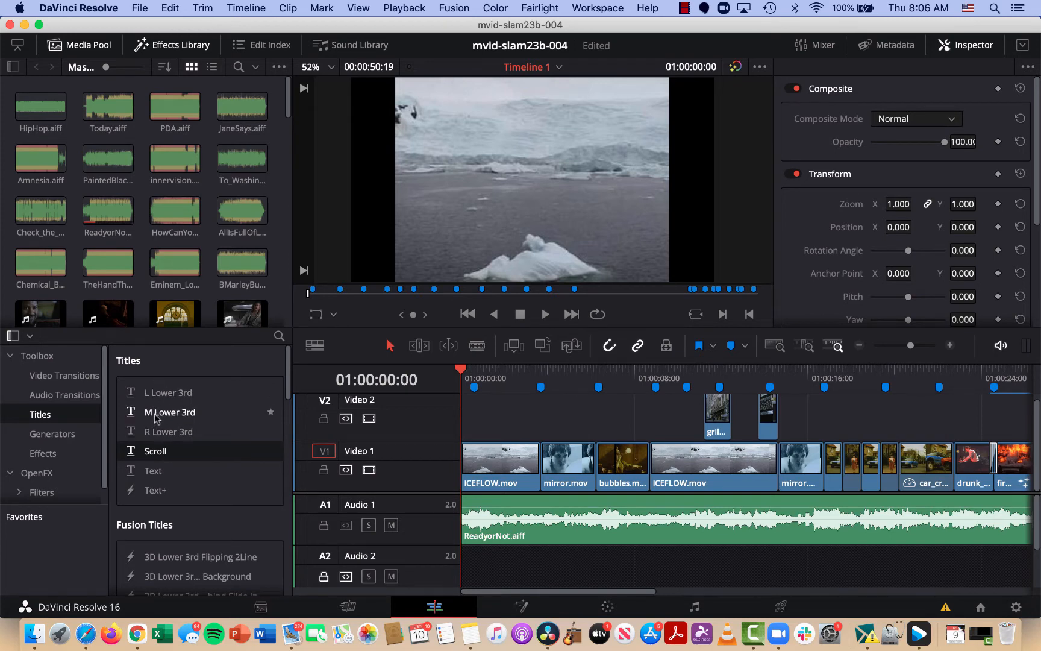
left_click(163, 433)
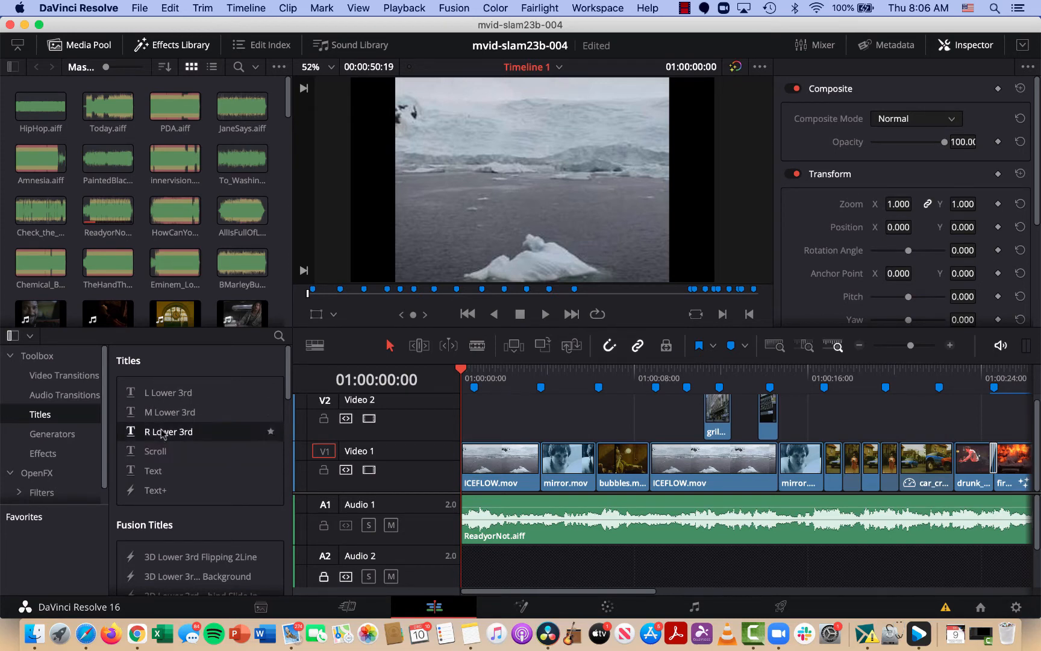
left_click_drag(160, 435, 460, 417)
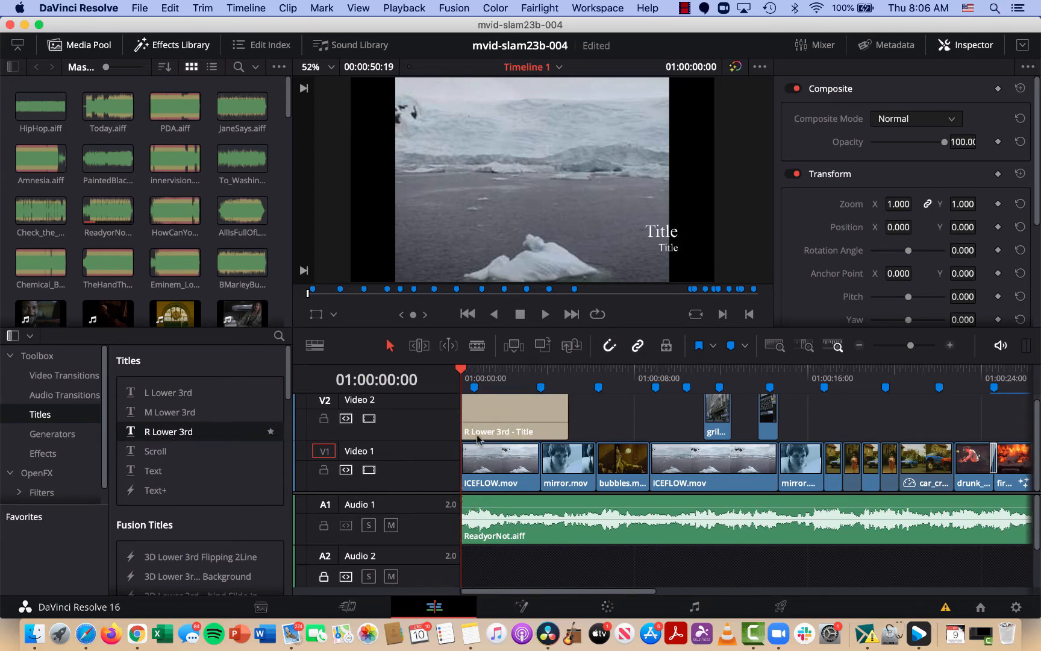
Set the first text line of the R Lower 3rd title to "Ready or Not"
left_click(478, 416)
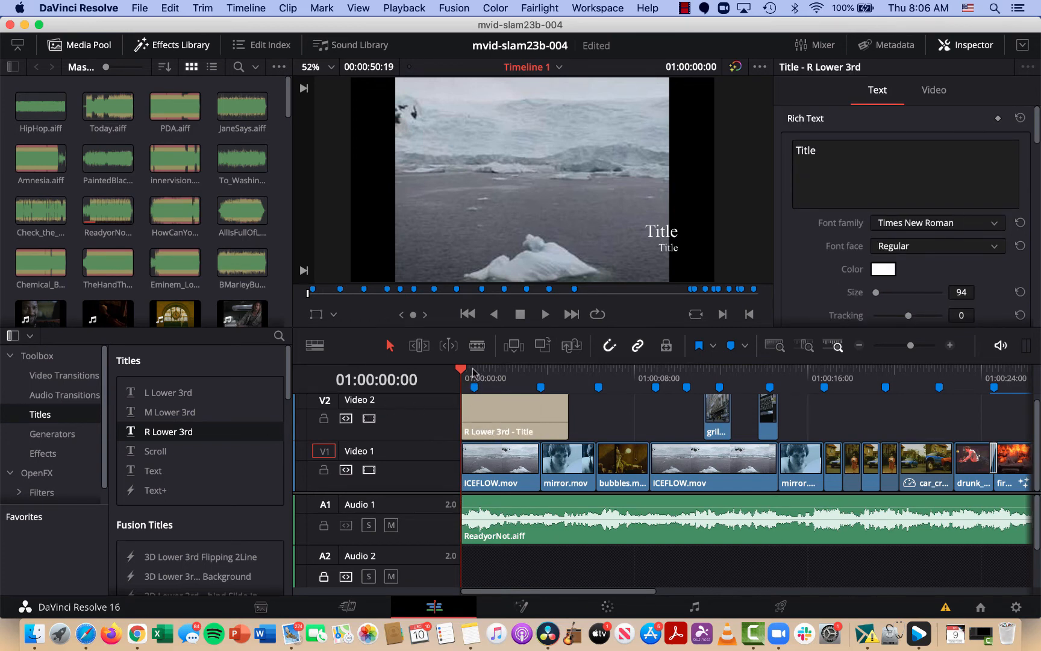
left_click_drag(482, 377, 515, 377)
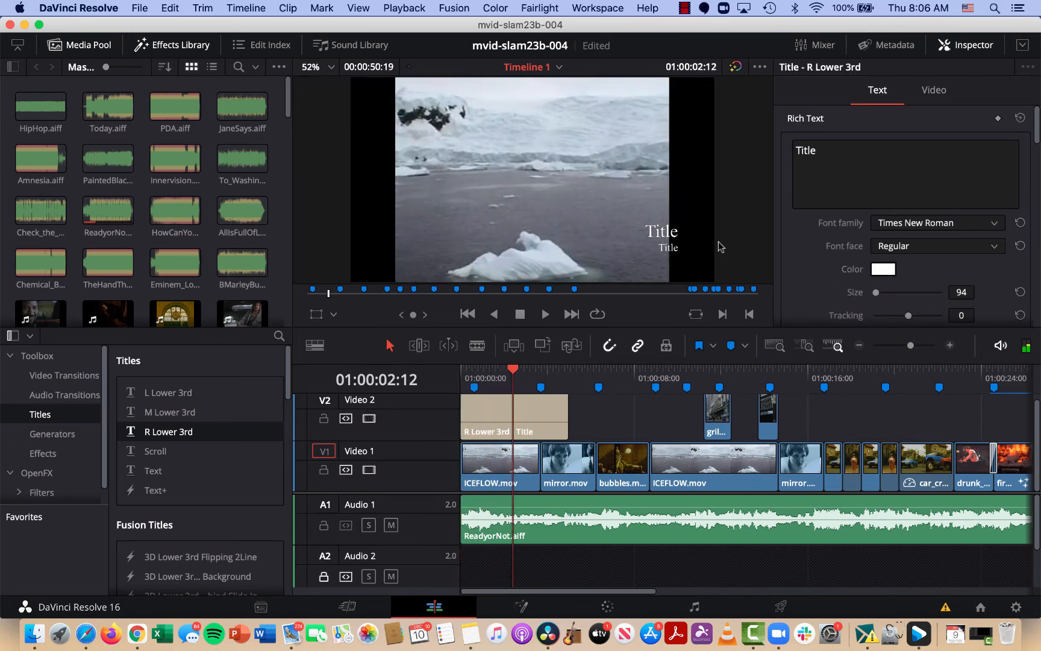
left_click(837, 144)
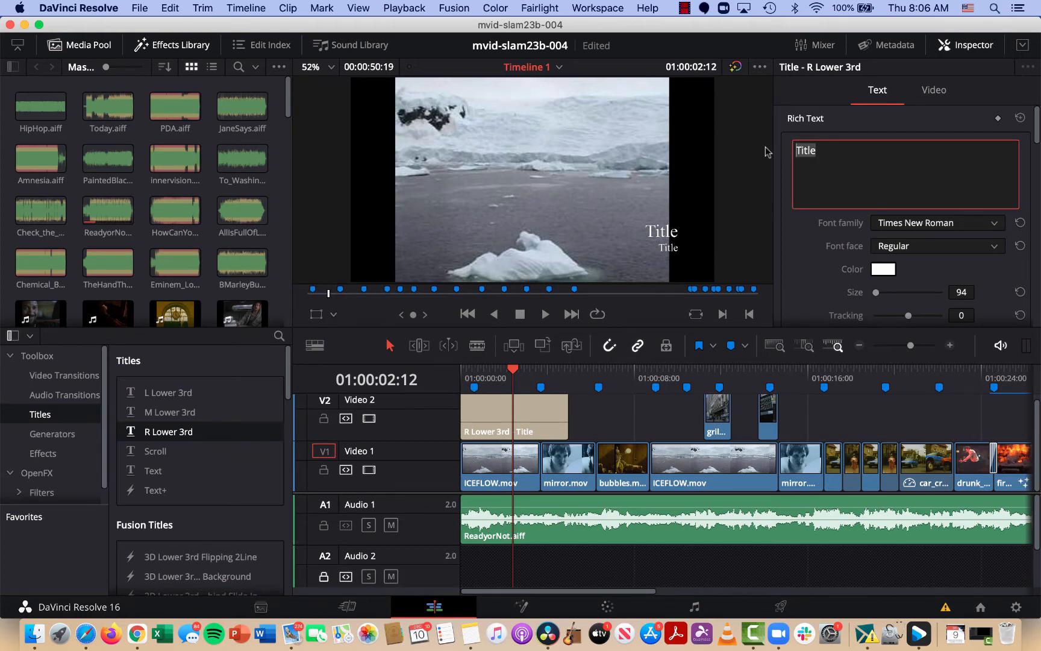
type("Ready or ")
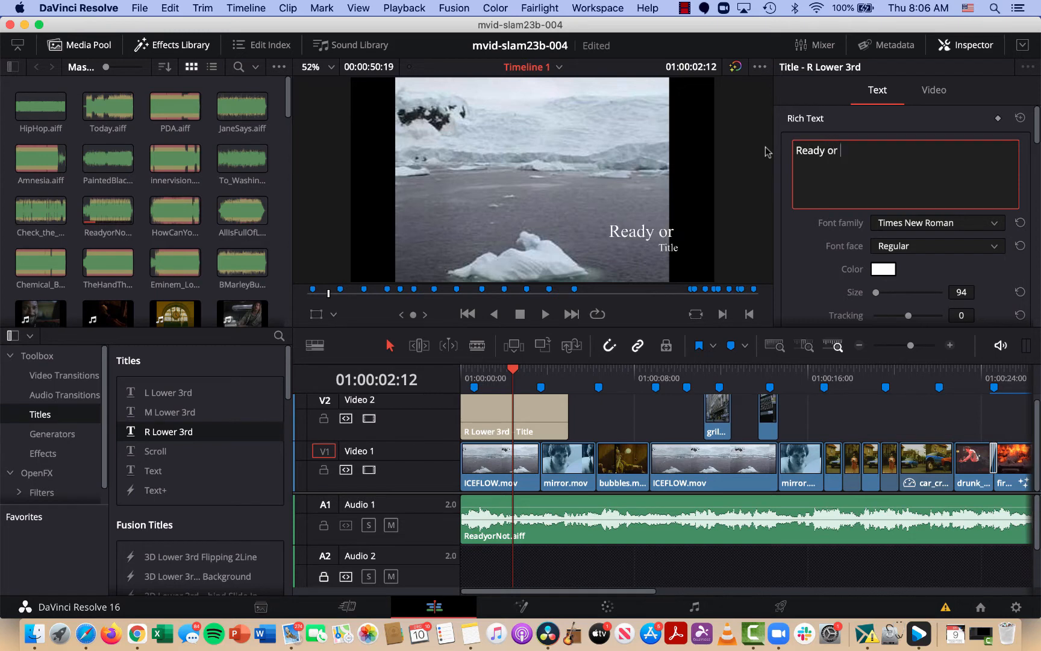
type("Not")
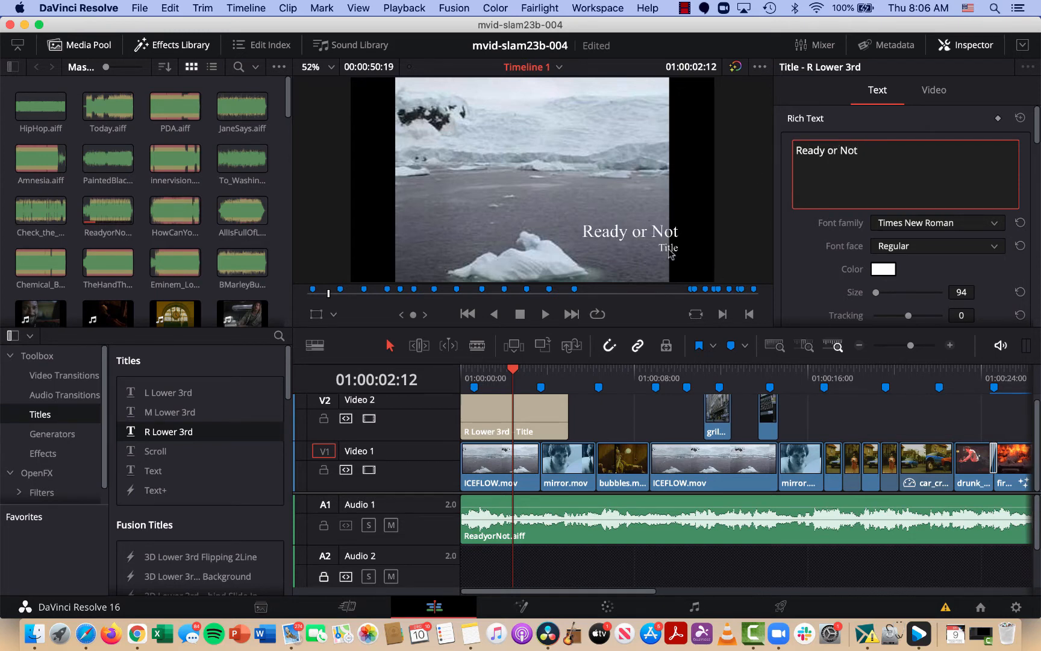
Set the second text line of the R Lower 3rd title to "The Fugees" and move the playhead back to 01:00:00:19
scroll(858, 166, "down", 10)
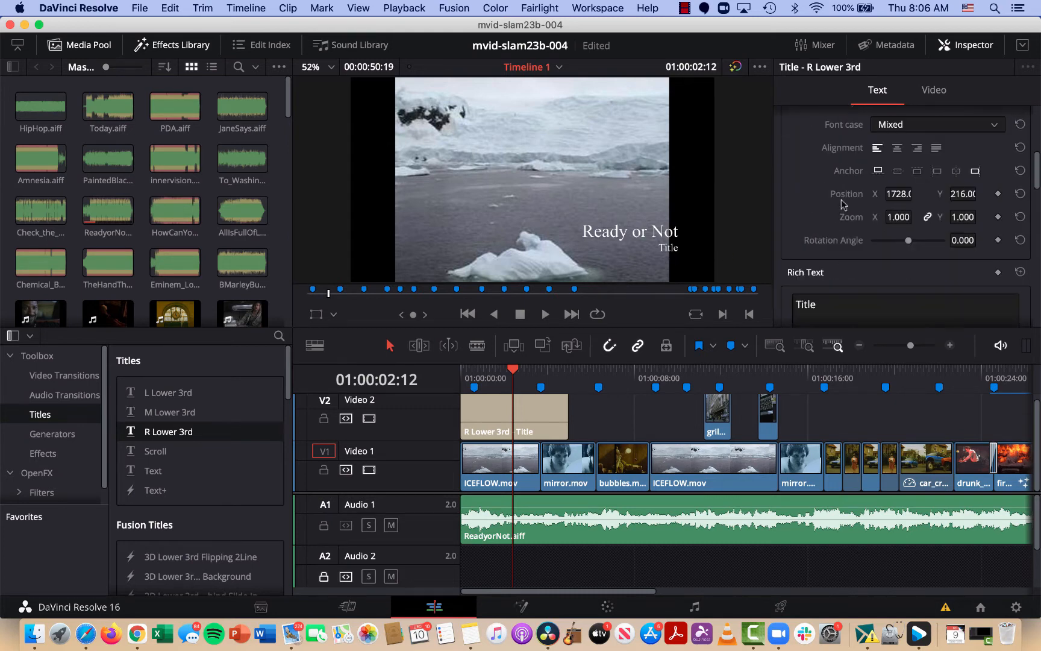
double_click(820, 217)
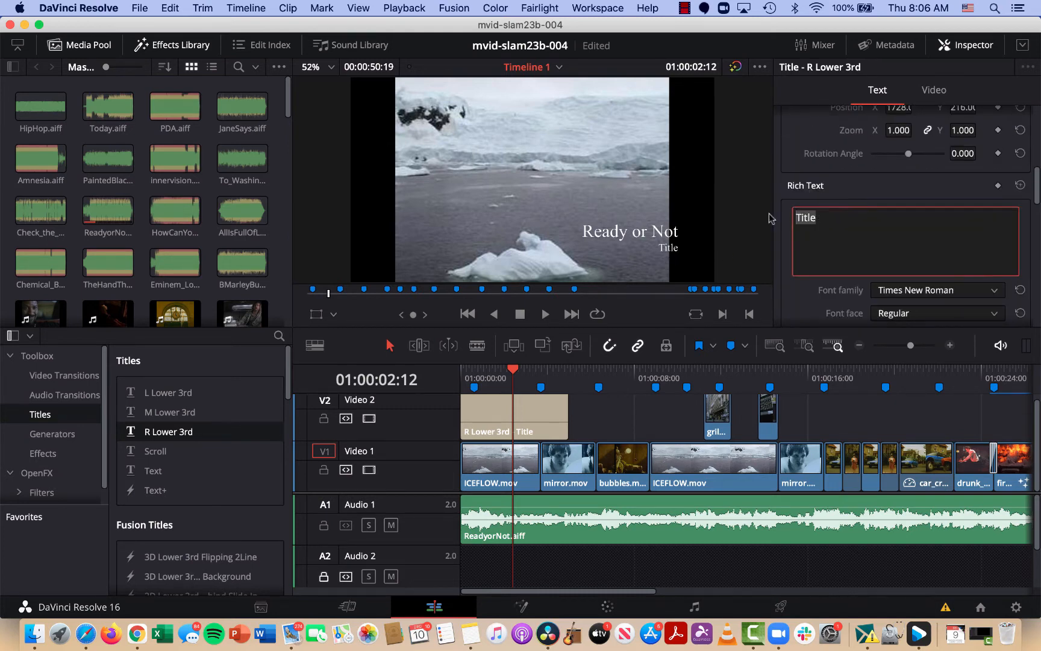
key("BackSpace")
type("The Fugees")
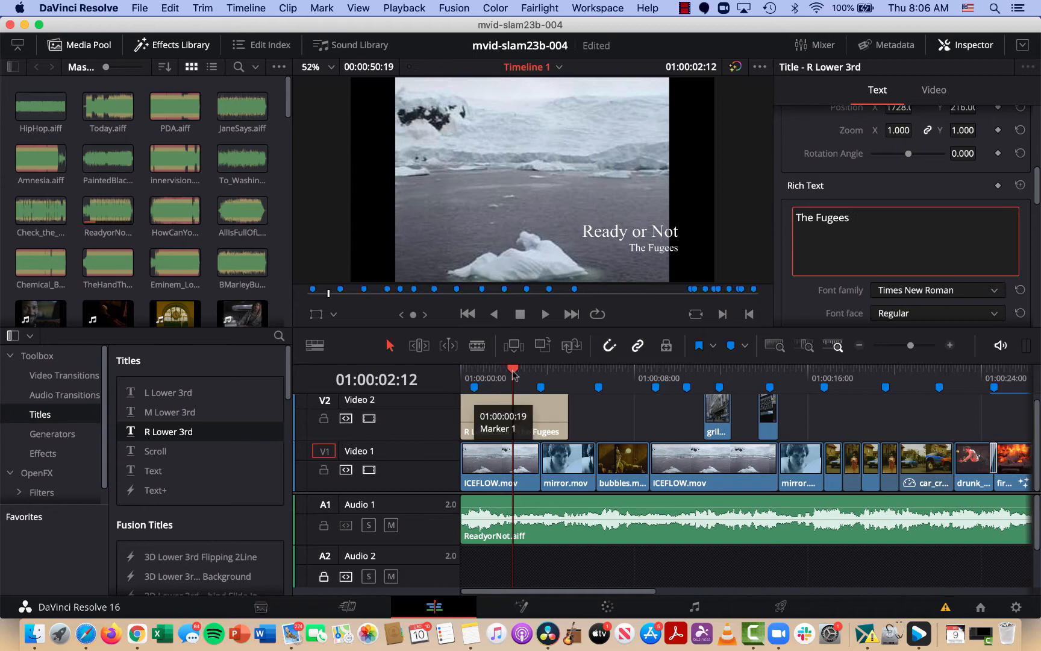
mouse_move(511, 372)
left_mouse_down()
mouse_move(461, 372)
mouse_move(539, 373)
mouse_move(474, 373)
left_mouse_up()
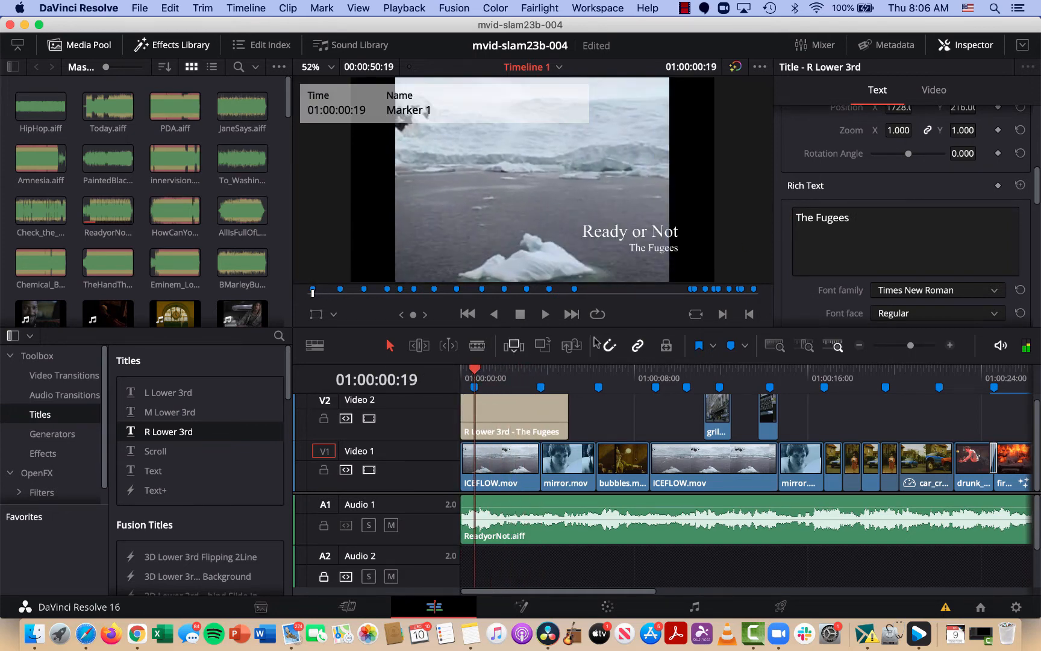
Try other alignments and a pale green colour on the title's "Ready or Not" line
scroll(903, 241, "up", 5)
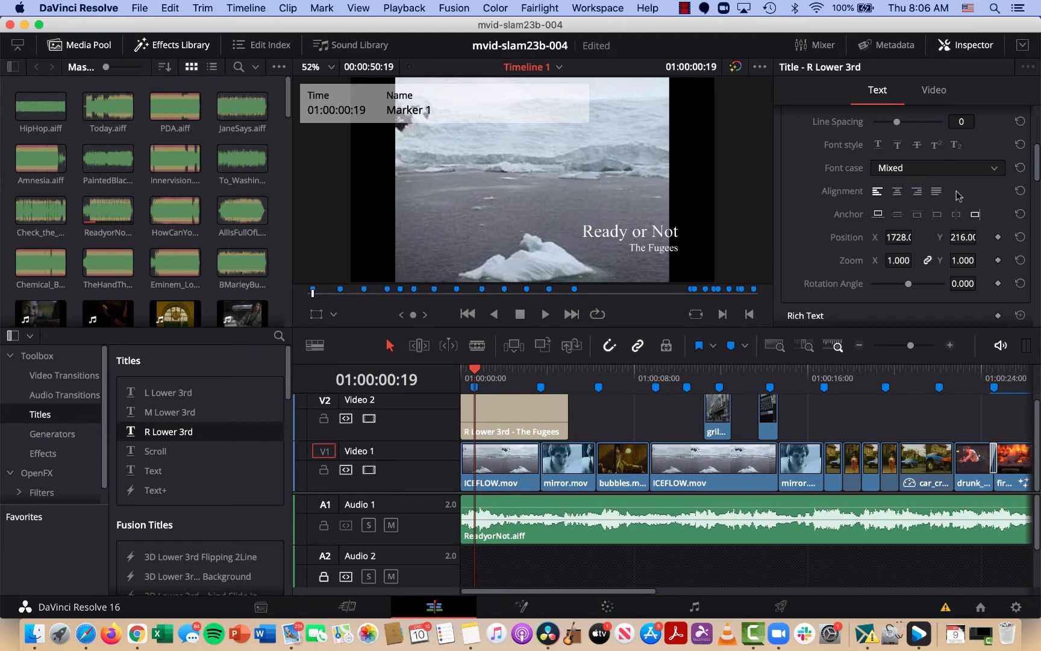
left_click(935, 192)
left_click(897, 192)
scroll(875, 192, "up", 5)
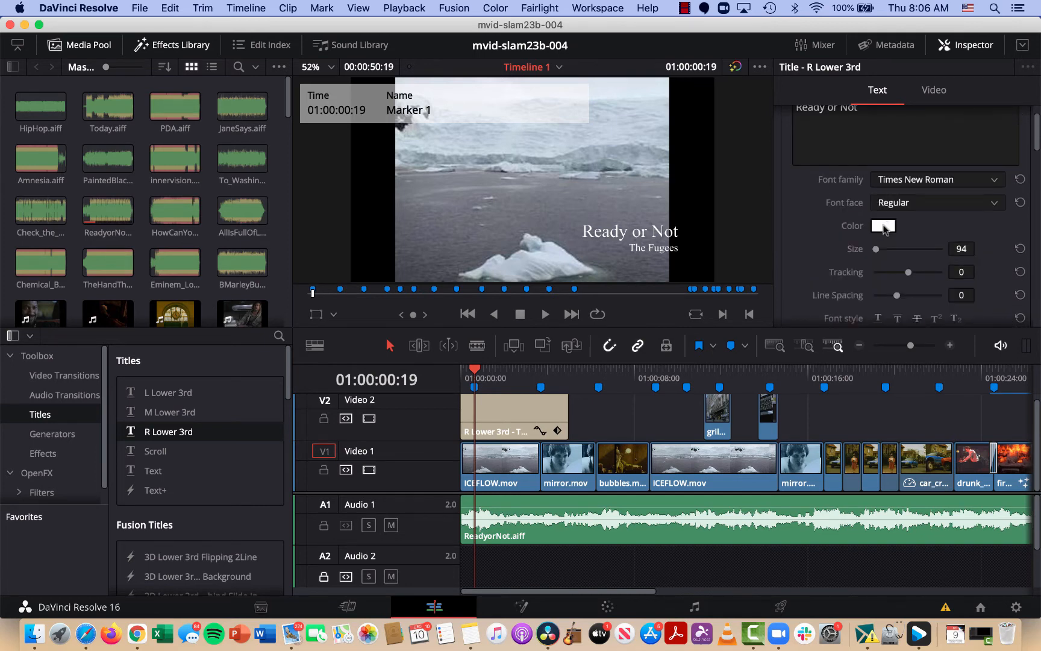
left_click(884, 227)
left_click_drag(55, 482, 79, 462)
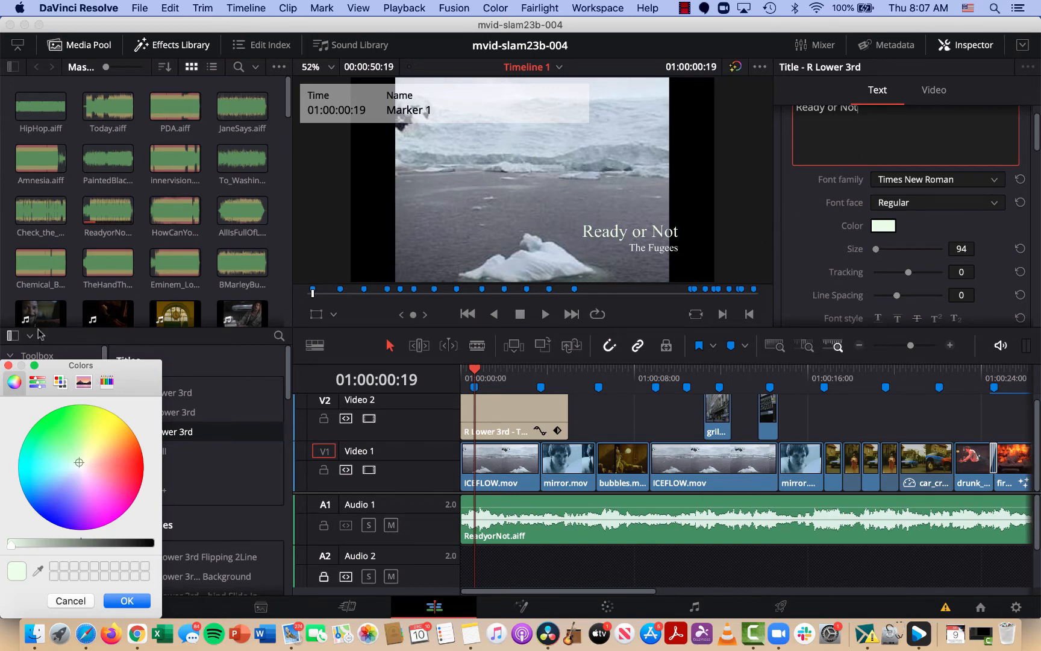
left_click(7, 366)
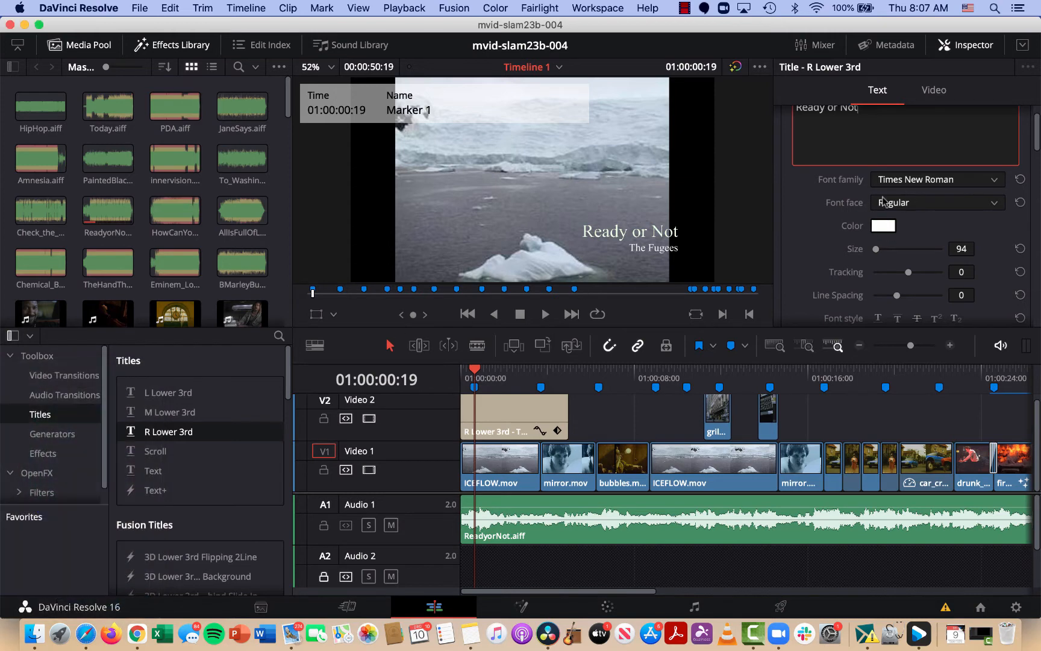
Enlarge the "Ready or Not" line to size 133 and look through its other text settings and font families
mouse_move(876, 251)
left_mouse_down()
mouse_move(924, 252)
mouse_move(876, 252)
mouse_move(899, 251)
mouse_move(876, 251)
mouse_move(882, 261)
left_mouse_up()
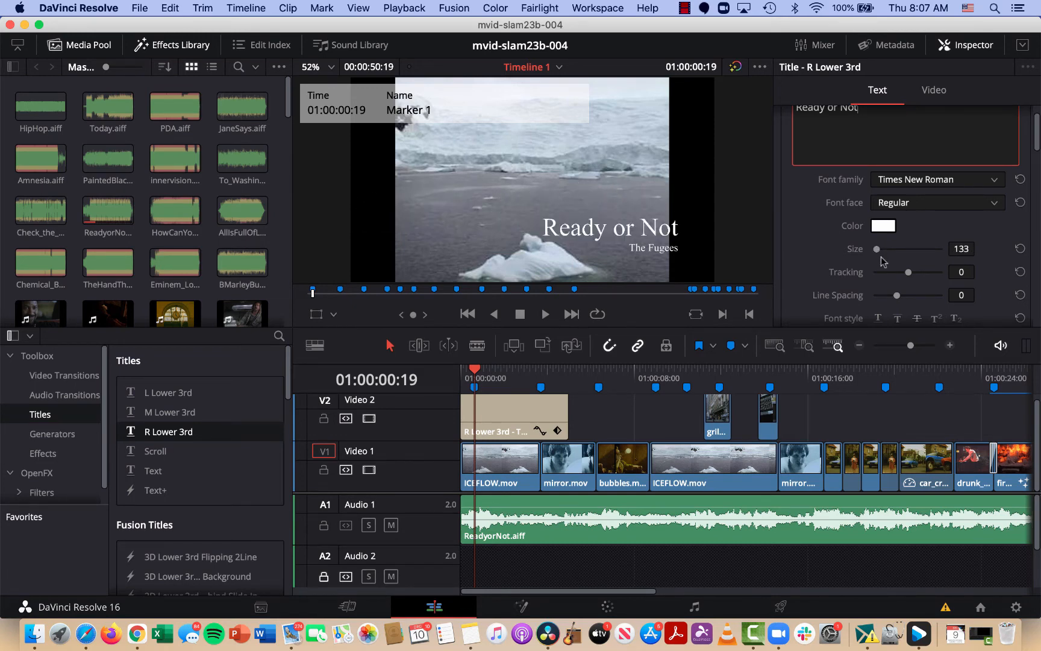
scroll(917, 290, "down", 5)
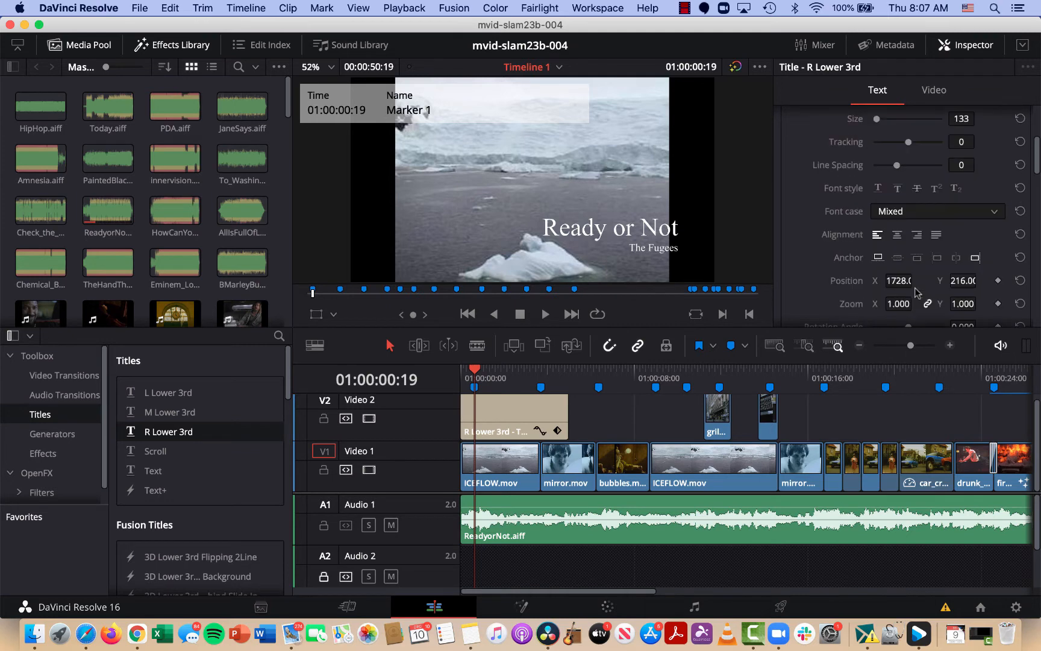
scroll(856, 247, "down", 3)
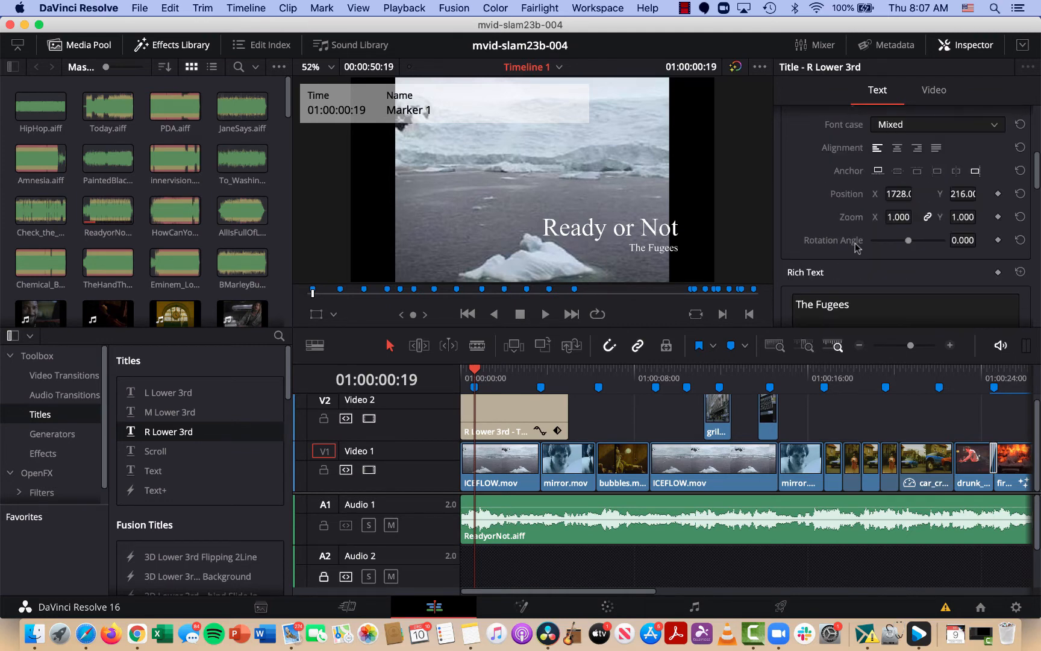
scroll(865, 228, "up", 6)
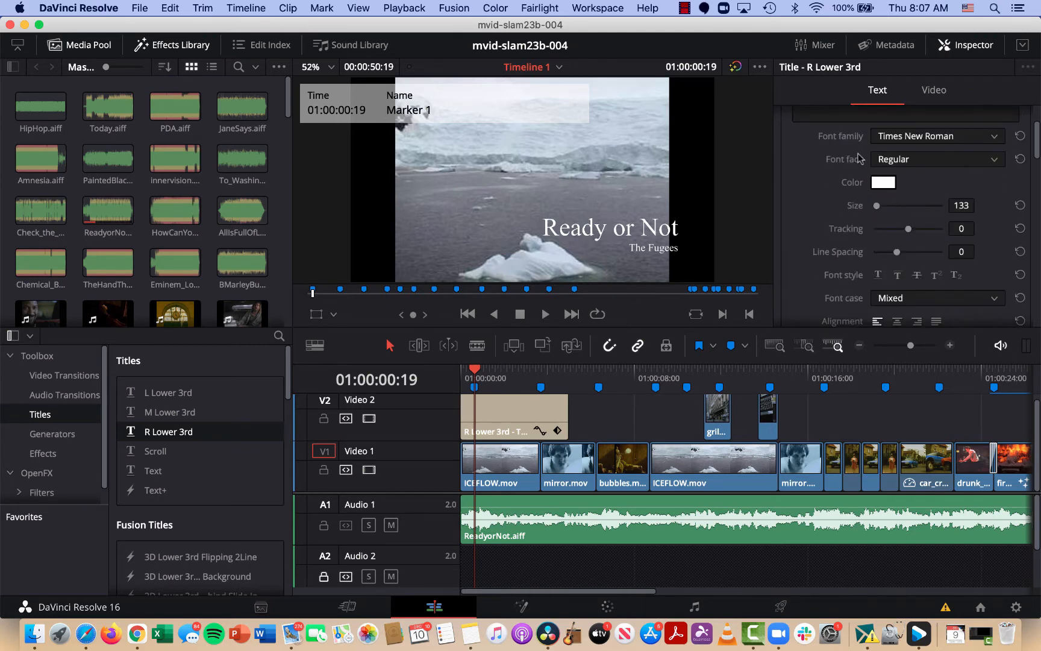
scroll(811, 254, "up", 3)
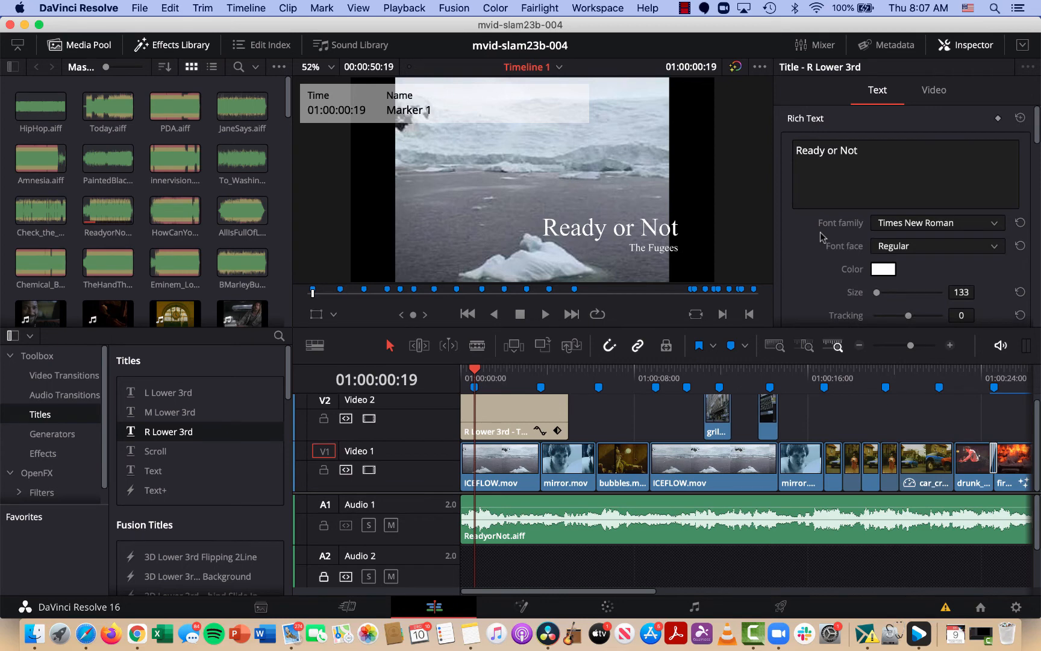
left_click(925, 226)
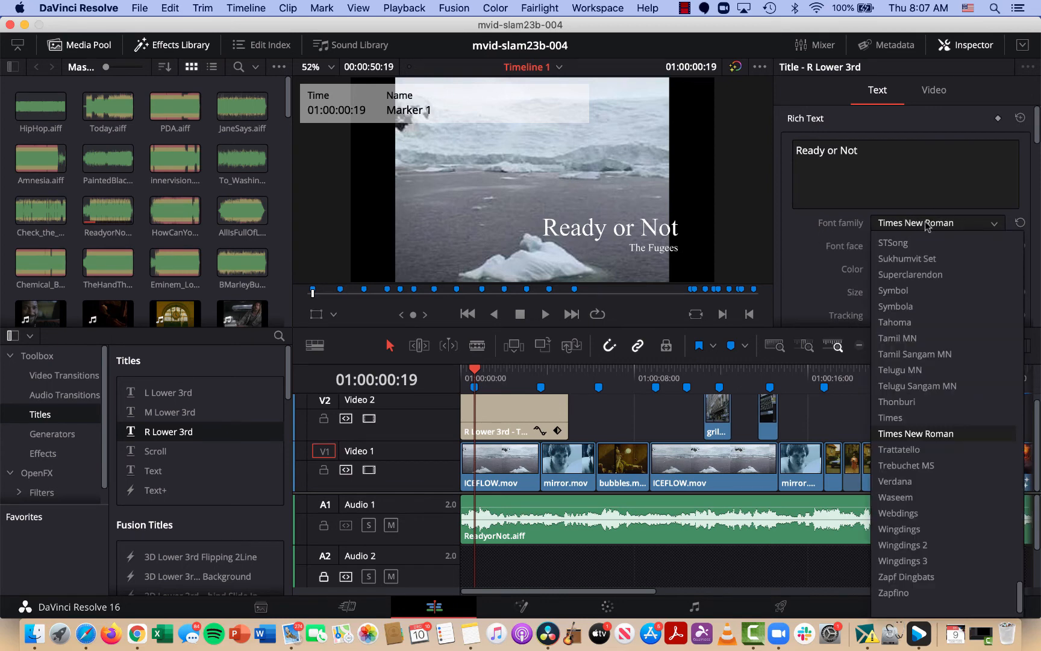
left_click(828, 236)
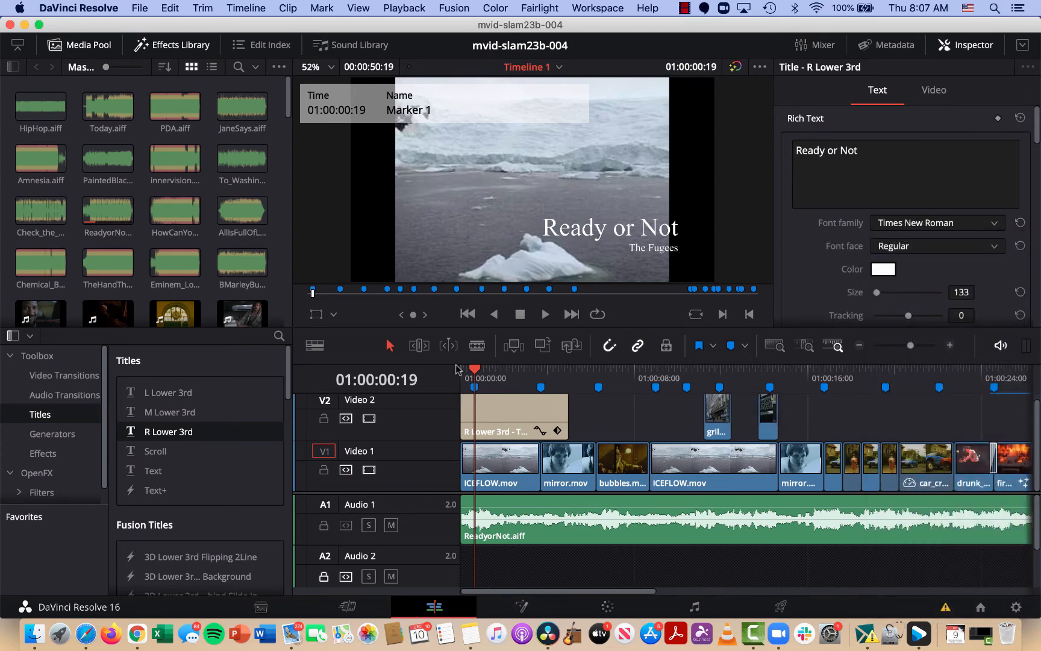
Trim the R Lower 3rd title to begin about 1.5 seconds into the timeline and play the opening
left_click_drag(476, 371, 449, 372)
left_click_drag(462, 412, 494, 411)
key("space")
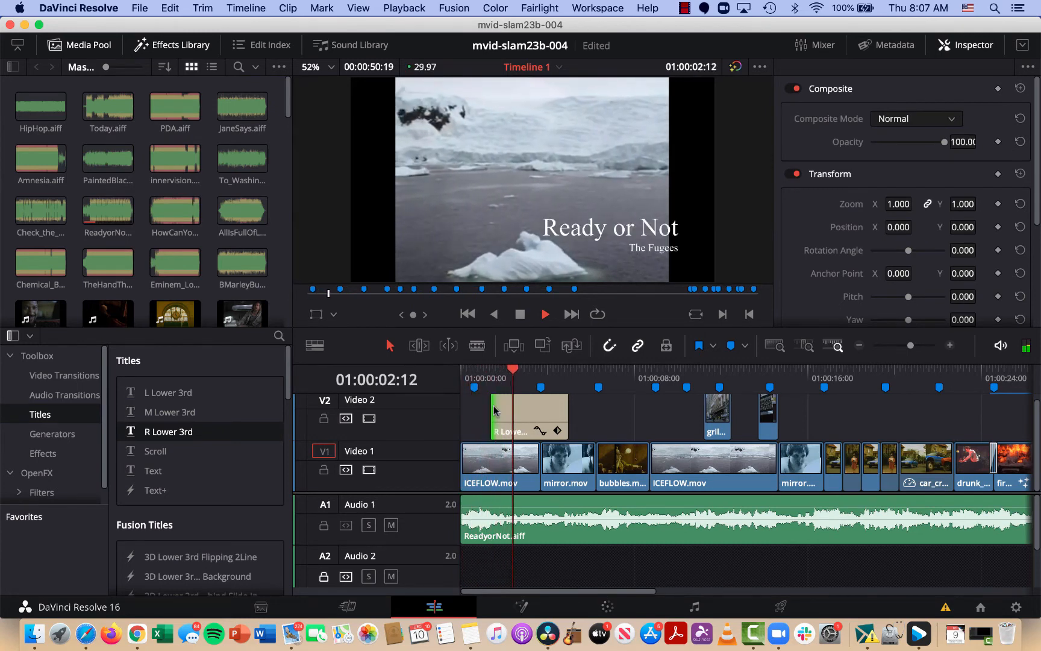
key("space")
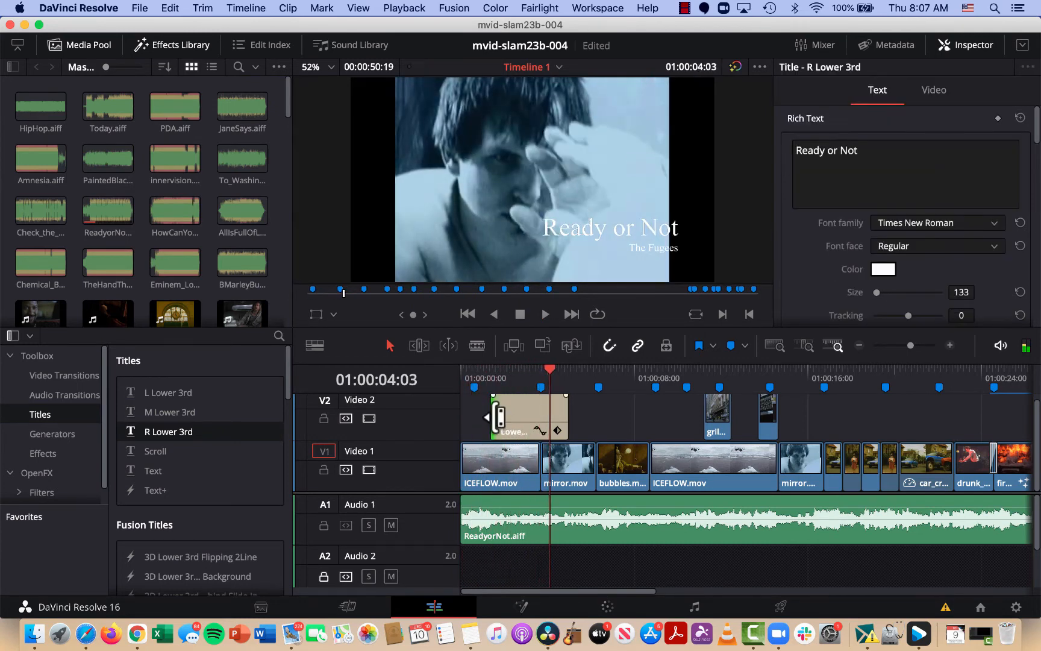
Add a fade-in and a fade-out to the R Lower 3rd title and play it from 01:00:00:19
left_click_drag(493, 395, 551, 397)
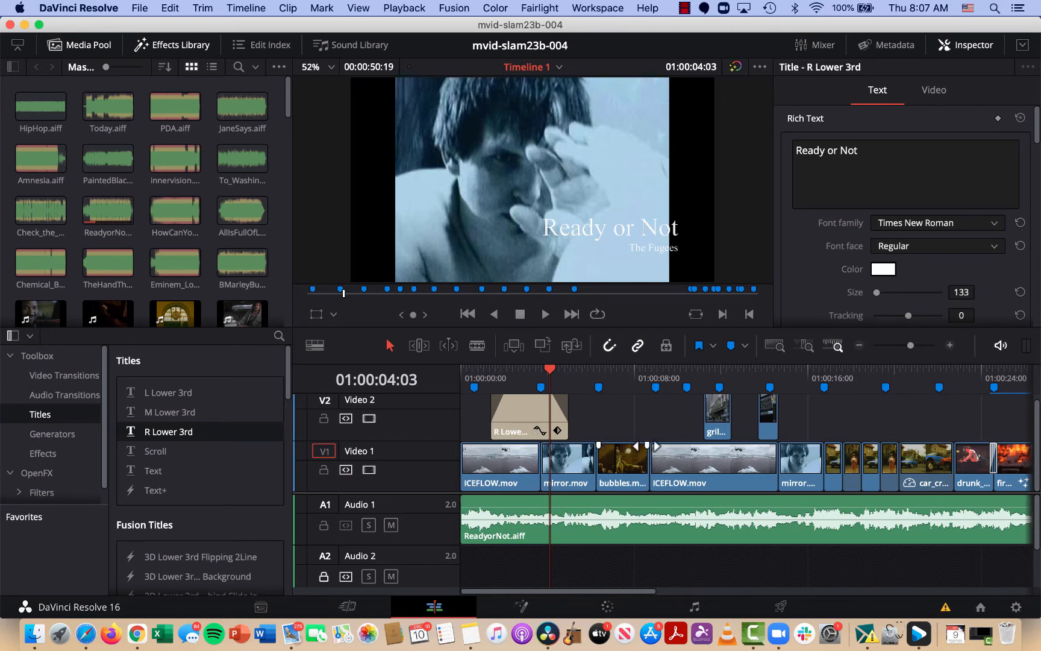
left_click_drag(551, 370, 478, 369)
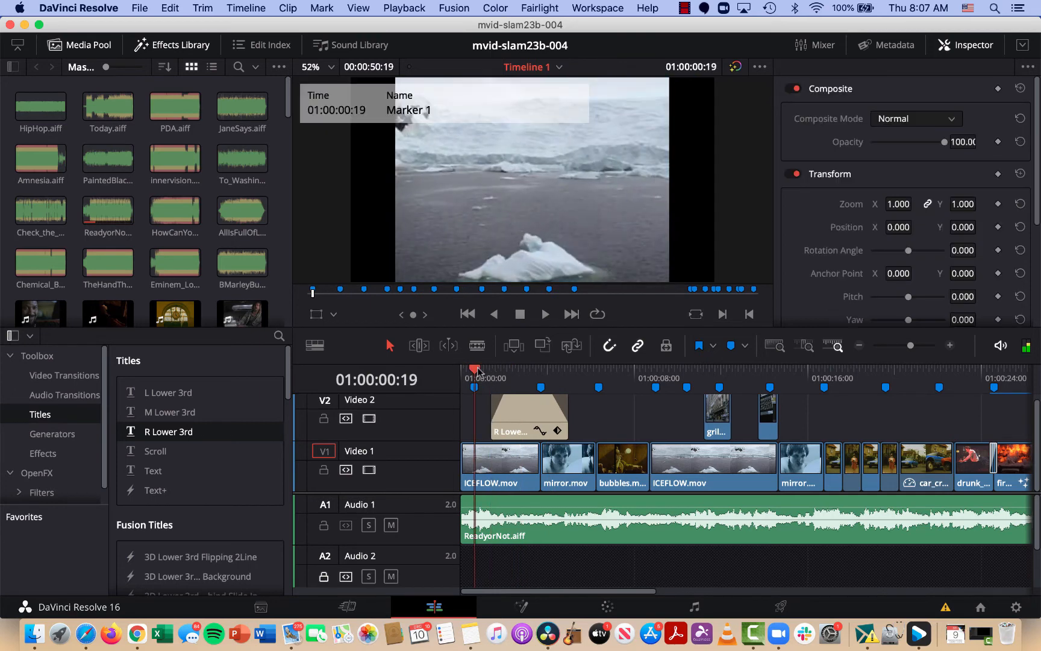
key("space")
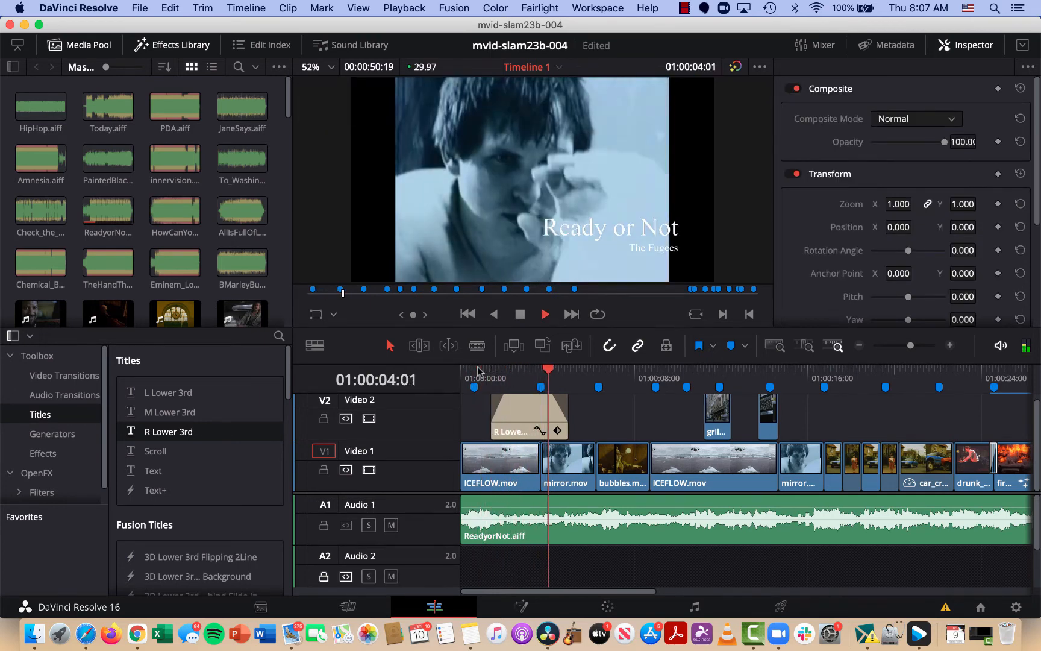
key("space")
Open the Deliver page for Timeline 1 and choose the H.264 Master render preset
scroll(602, 421, "right", 10)
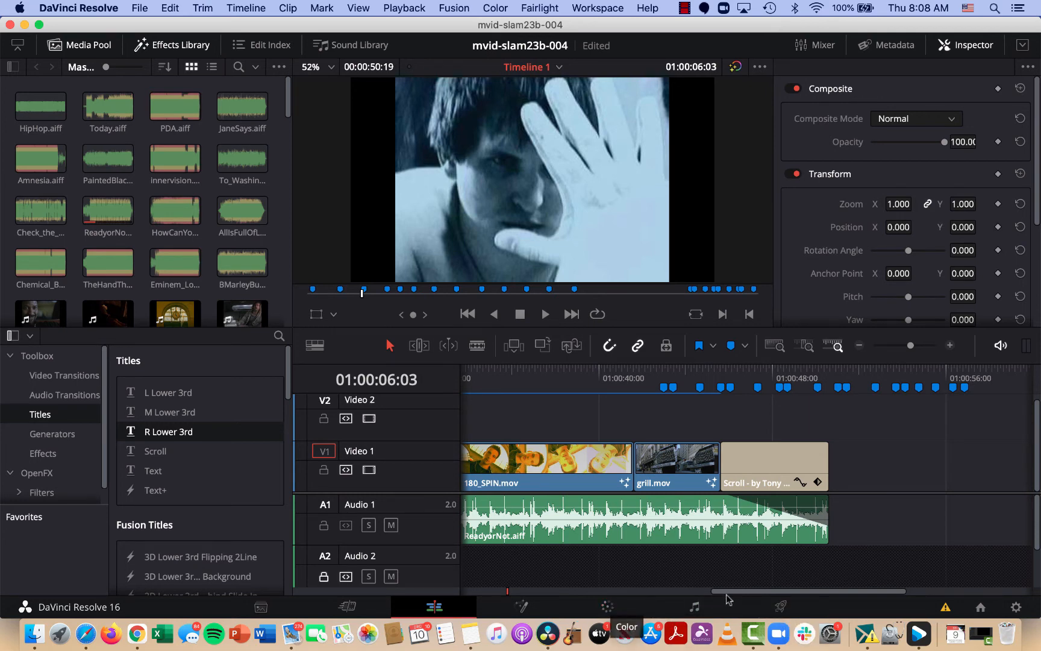
left_click(782, 609)
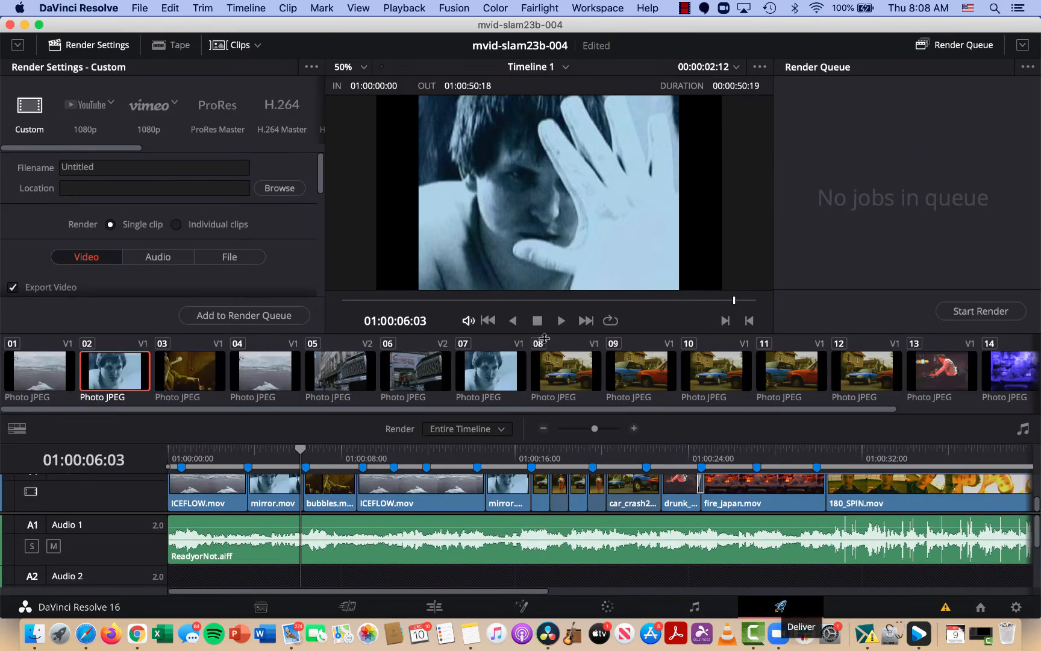
left_click(279, 106)
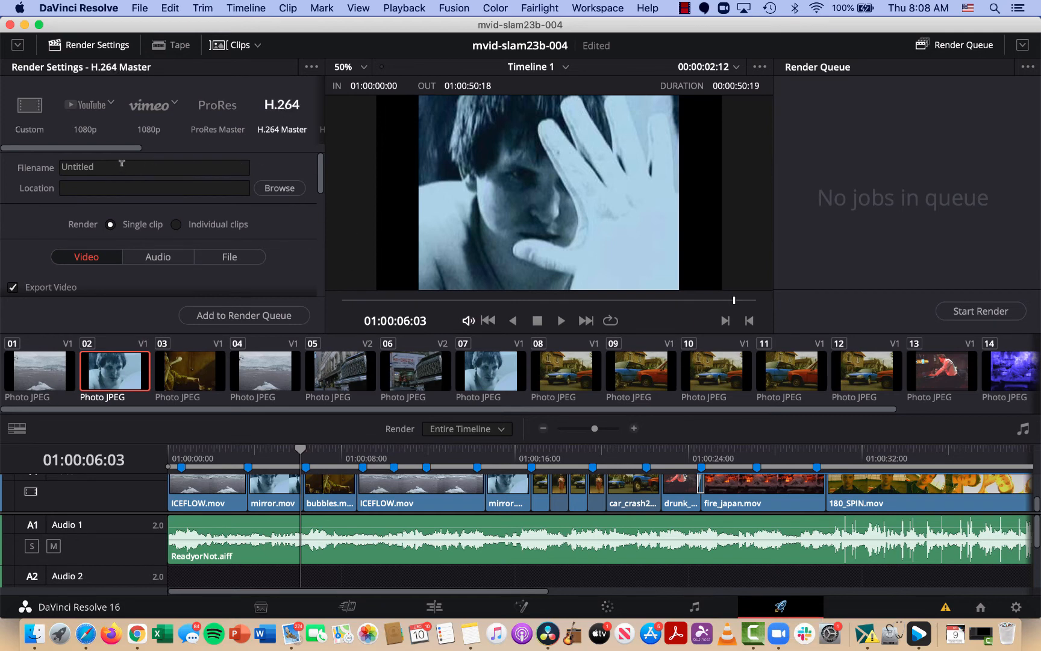
Name the render file tfar_music-viode
left_click(122, 165)
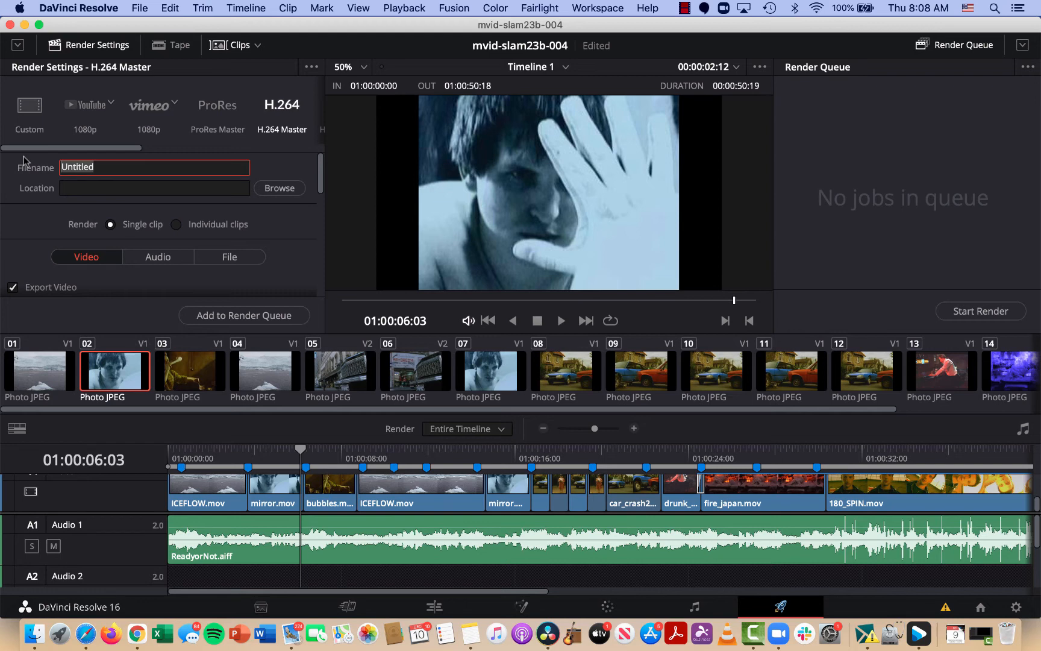
type("tfar_music")
key("Return")
key("i")
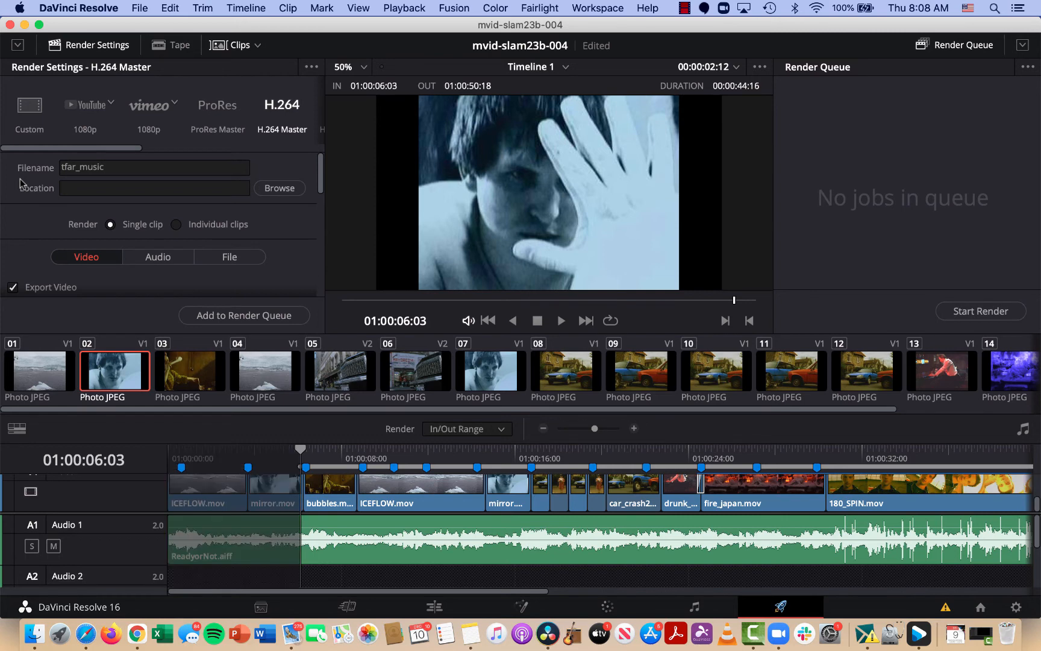
key("o")
left_click(112, 161)
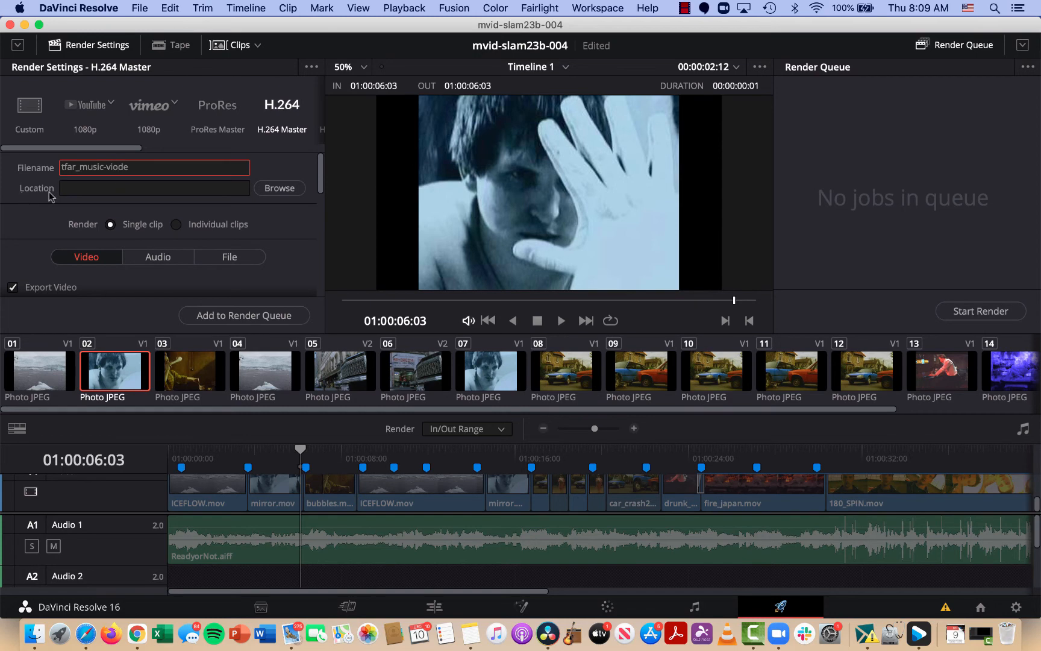
Set the render location to the Desktop and render the file through the render queue
left_click(291, 189)
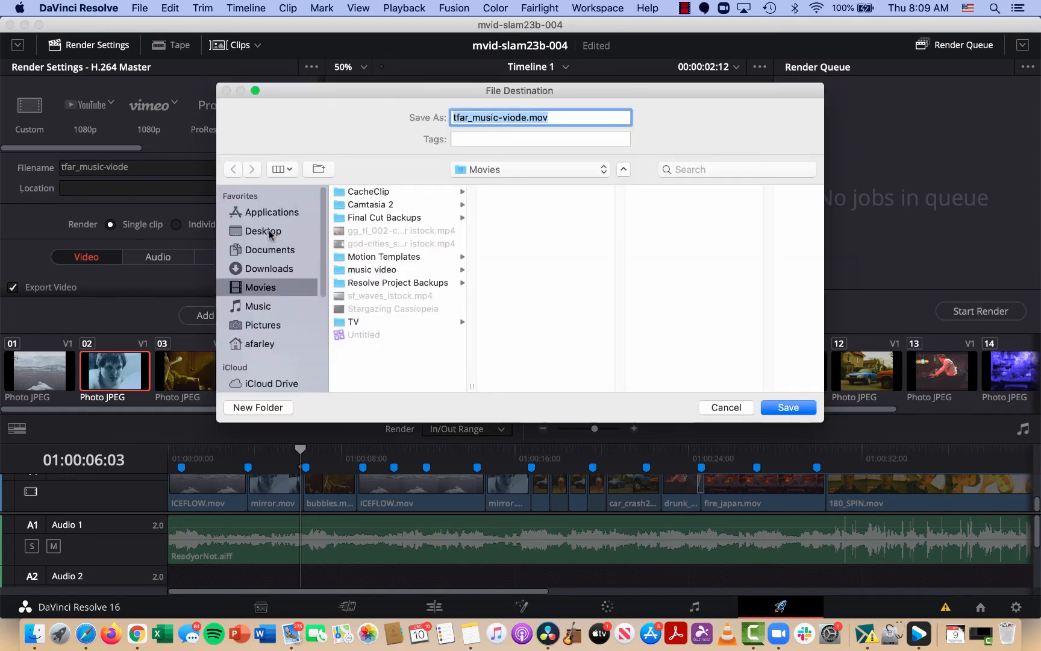
left_click(271, 231)
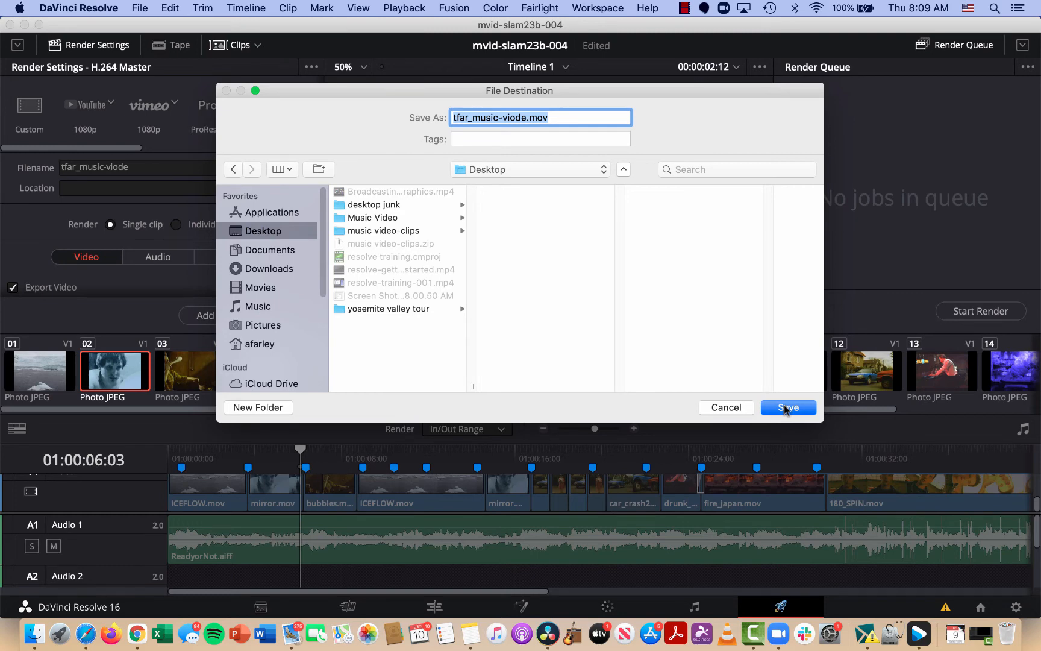
left_click(801, 409)
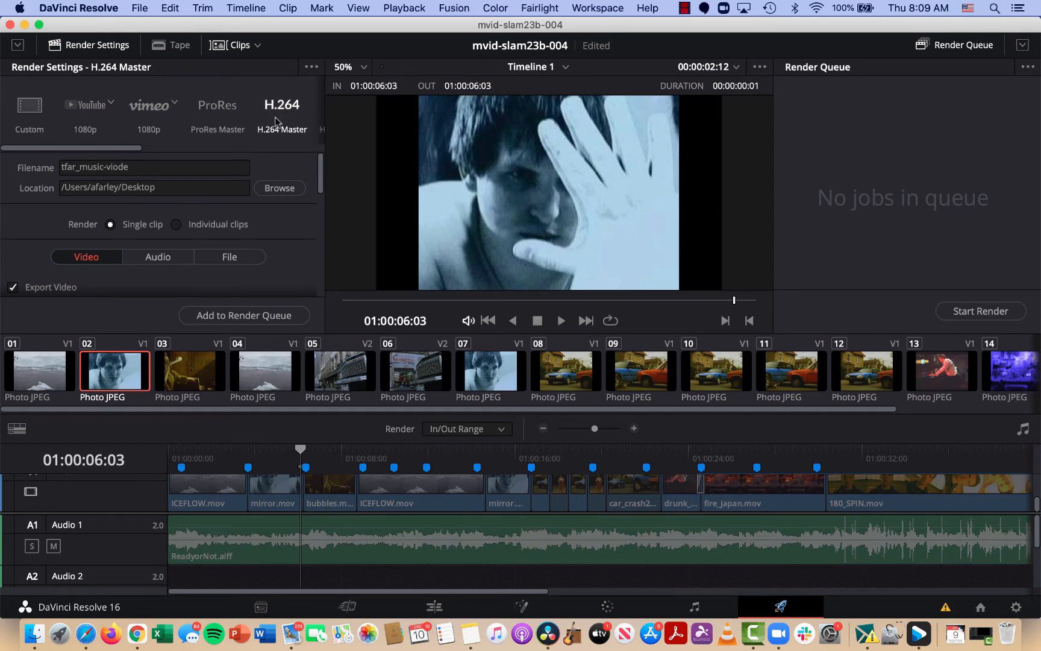
left_click(220, 318)
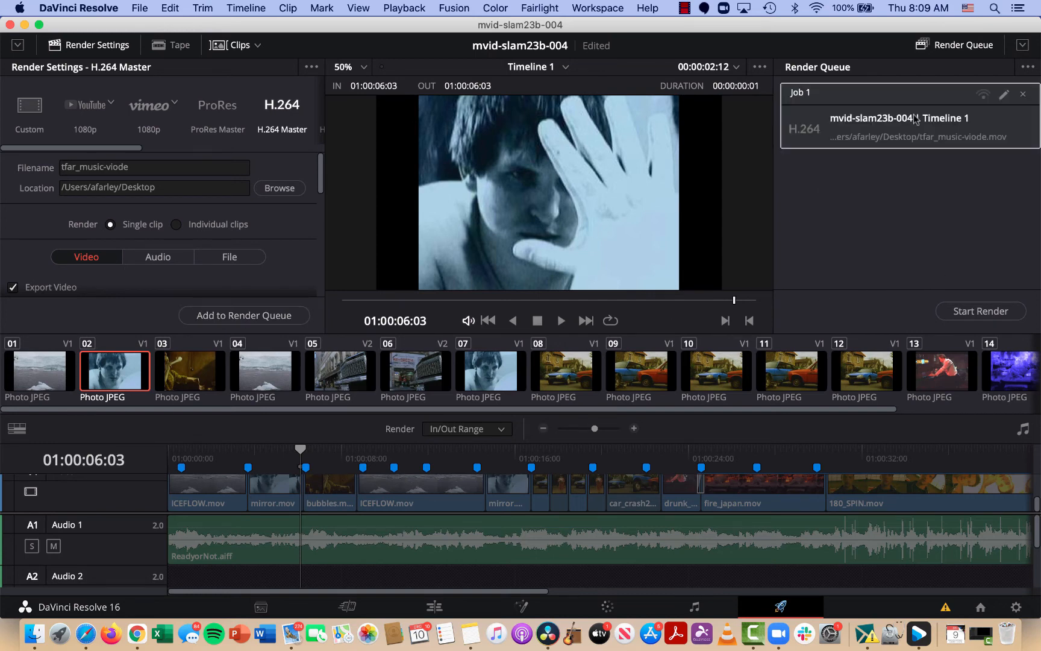
left_click(976, 311)
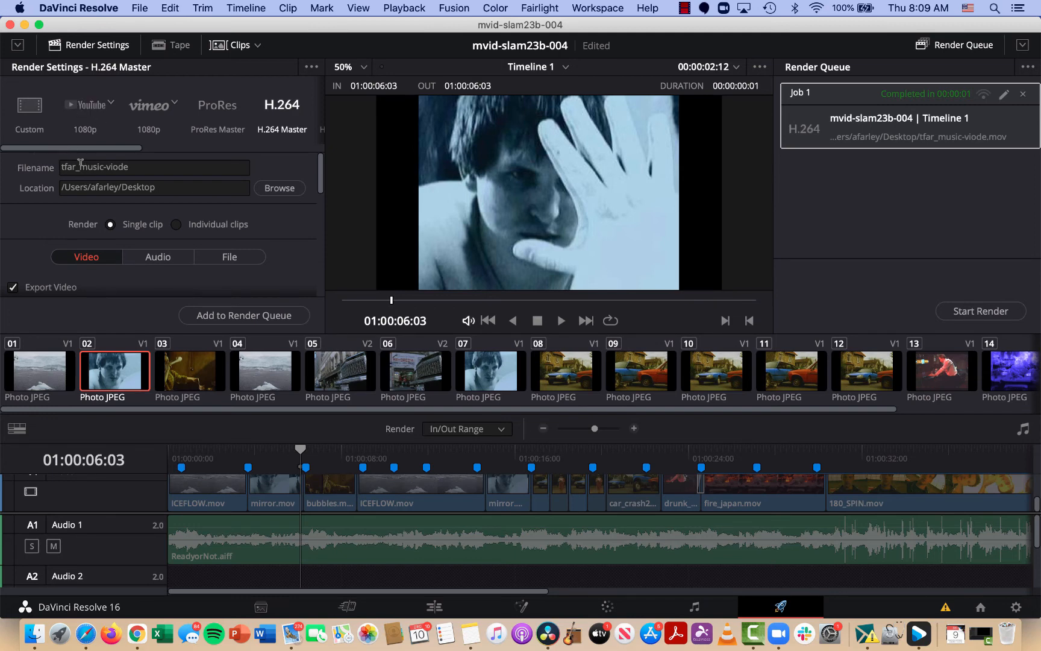
Select the H.265 Master render preset and look through the other presets, from Vimeo to Audio Only
left_click_drag(88, 150, 149, 164)
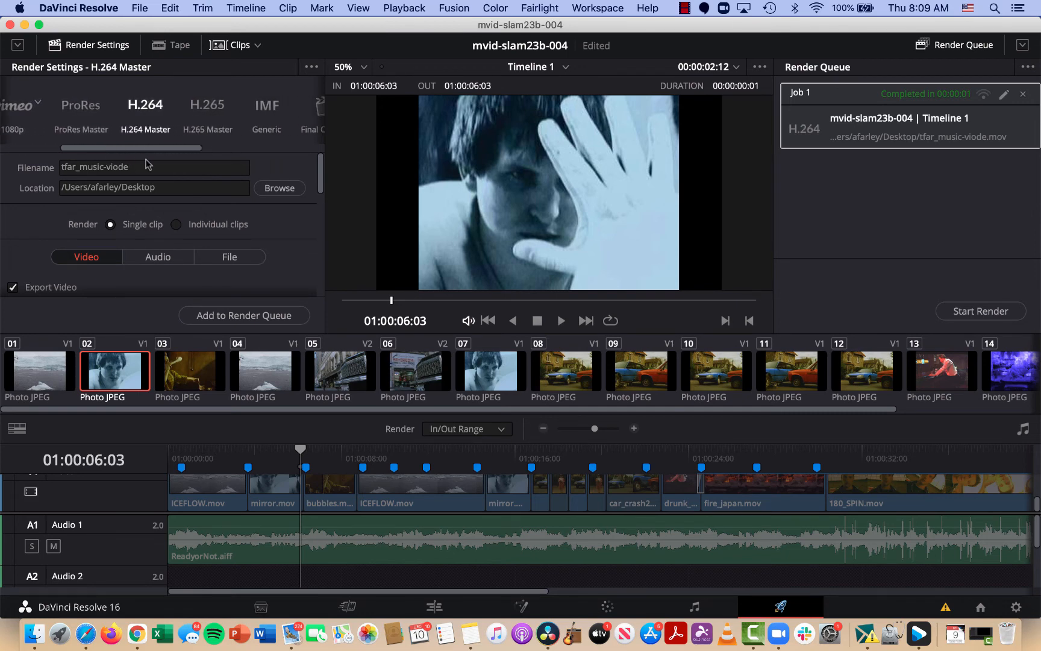
left_click(214, 106)
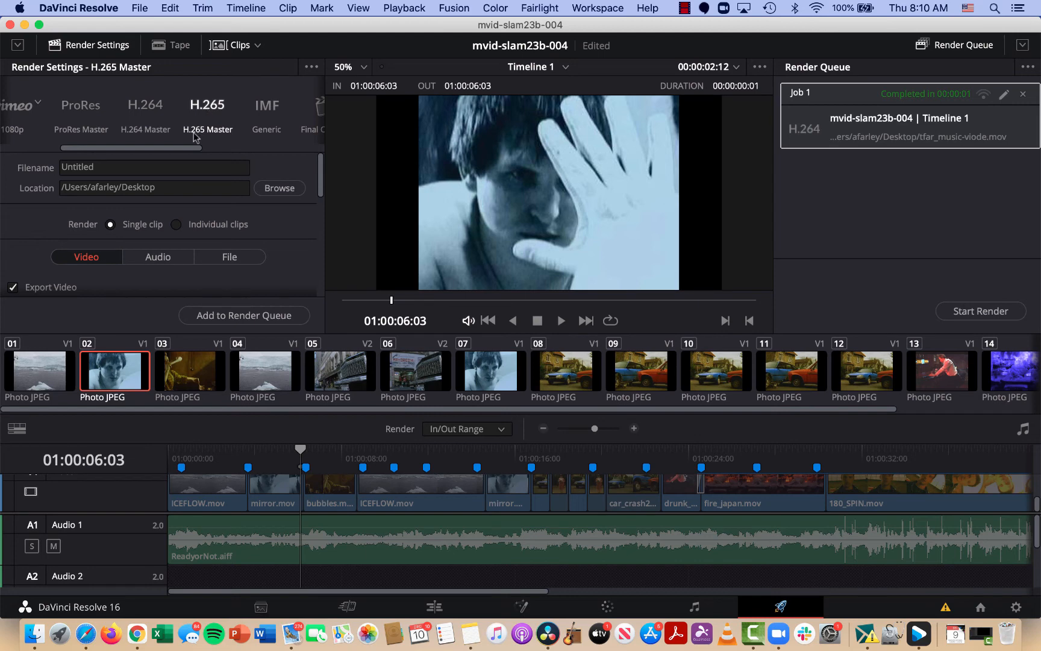
left_click_drag(167, 150, 293, 166)
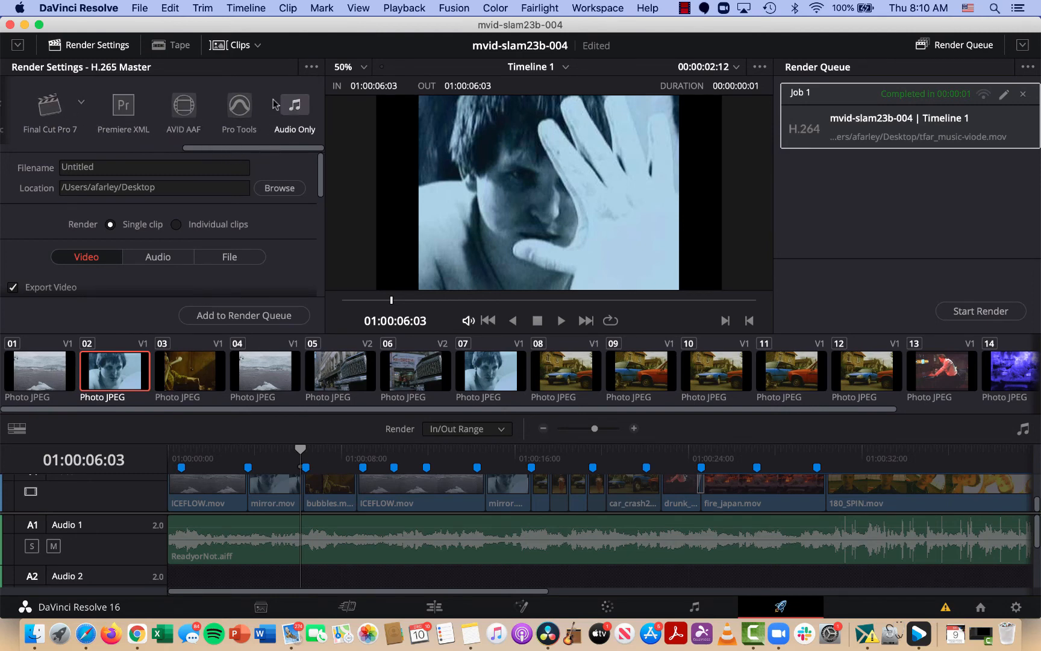
left_click_drag(299, 151, 162, 150)
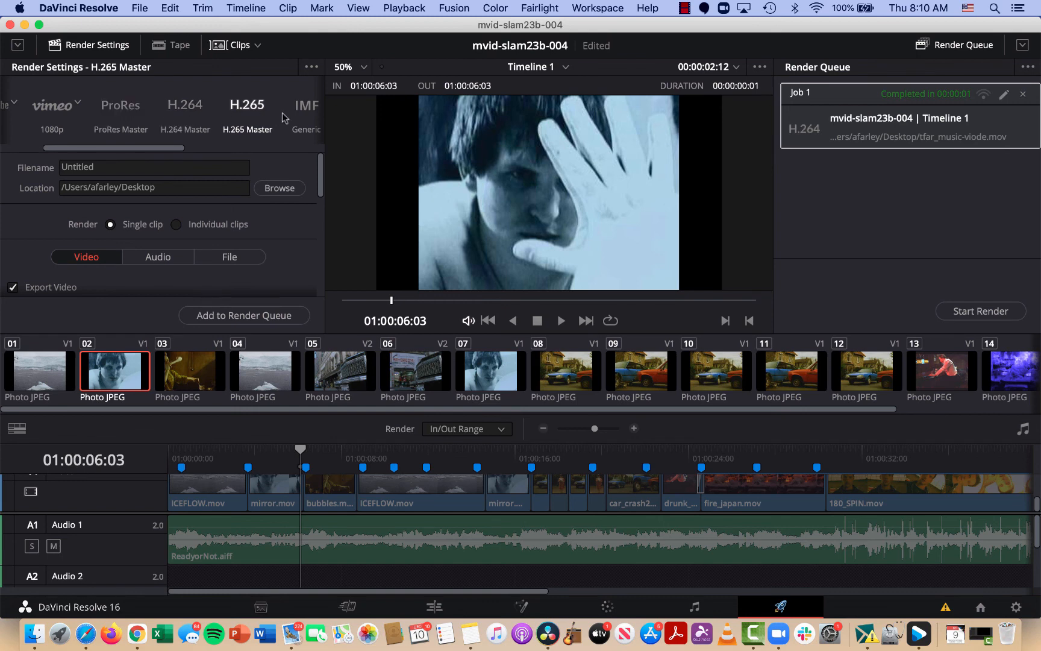
left_click_drag(149, 148, 188, 149)
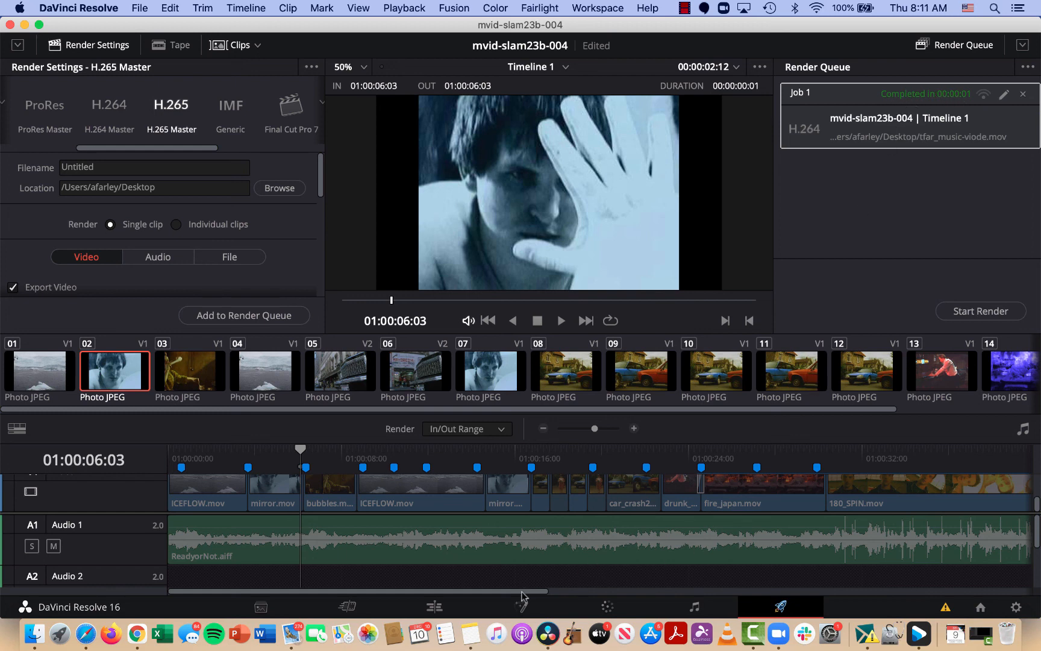
Look along the render timeline, open the Color page and switch to Camtasia 2
left_click_drag(523, 592, 425, 606)
left_click_drag(494, 593, 555, 613)
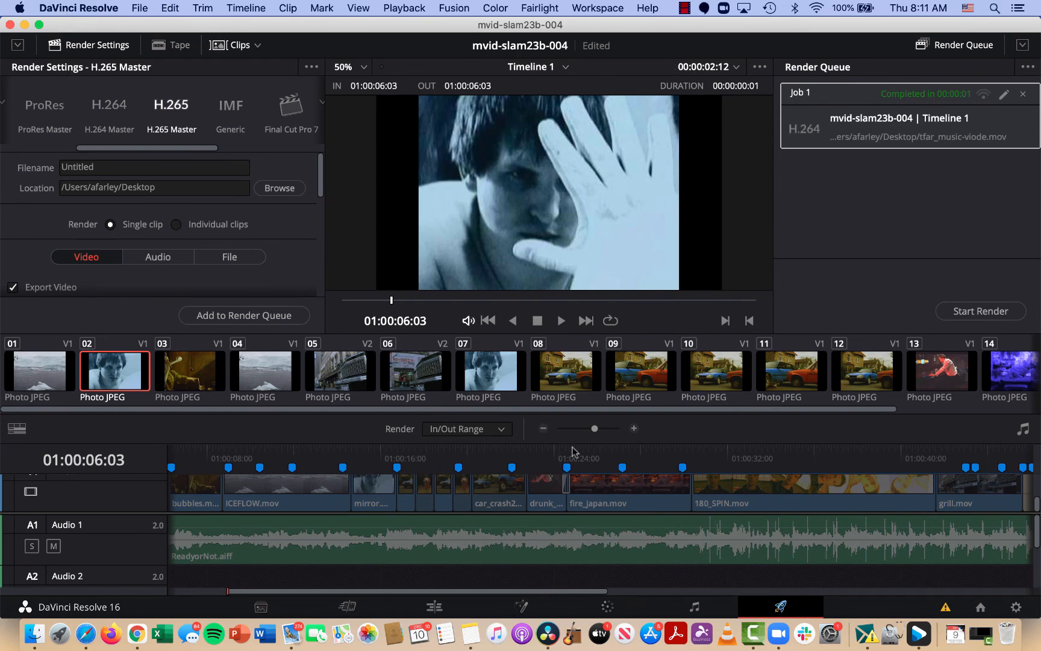
left_click(608, 610)
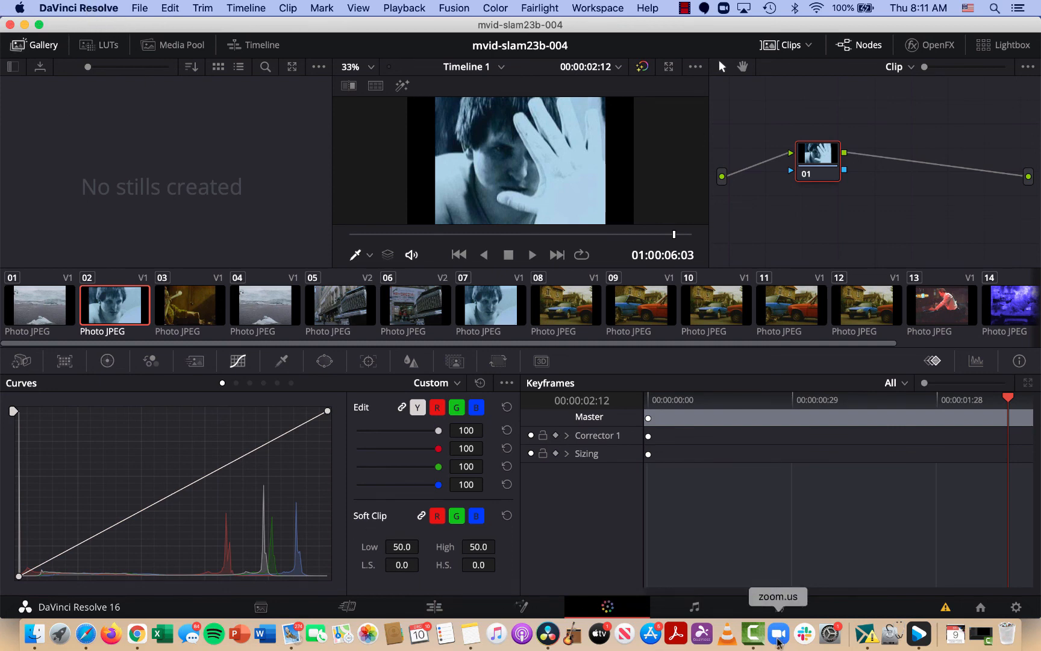
left_click(754, 638)
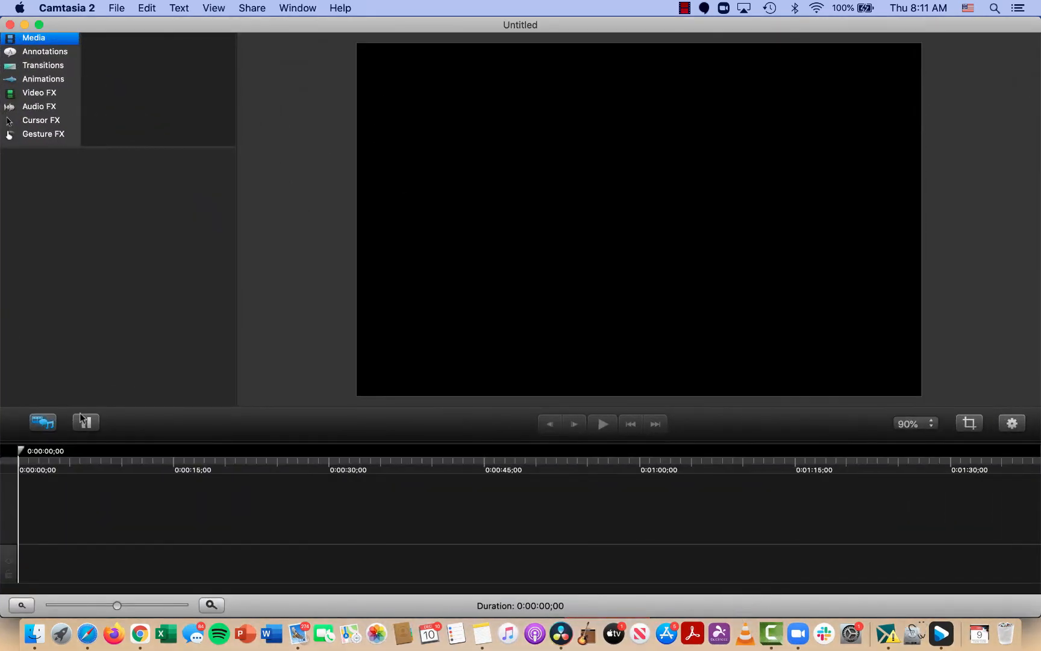